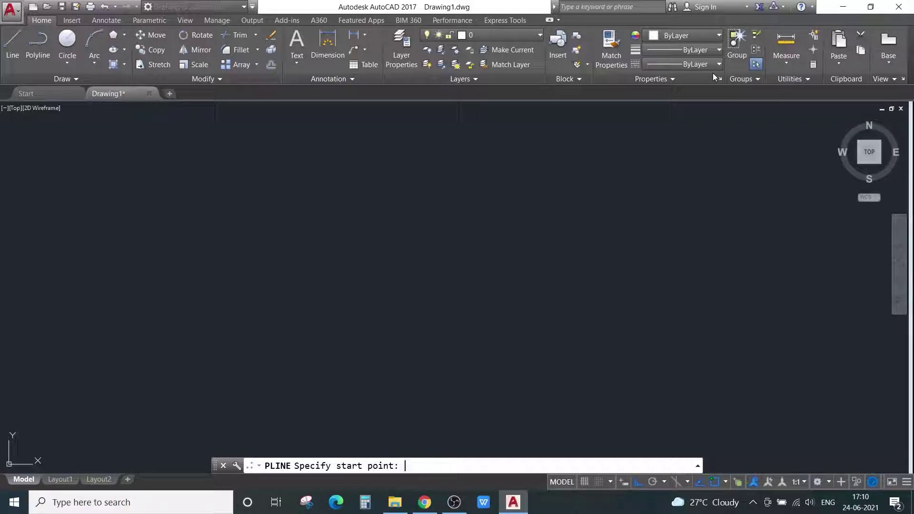
{"action": "key", "text": "Escape"}
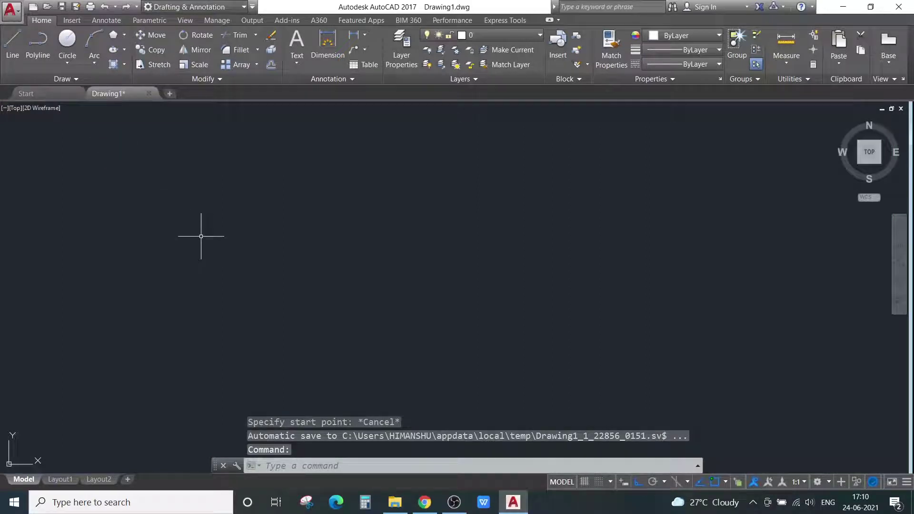
{"action": "key", "text": "Escape"}
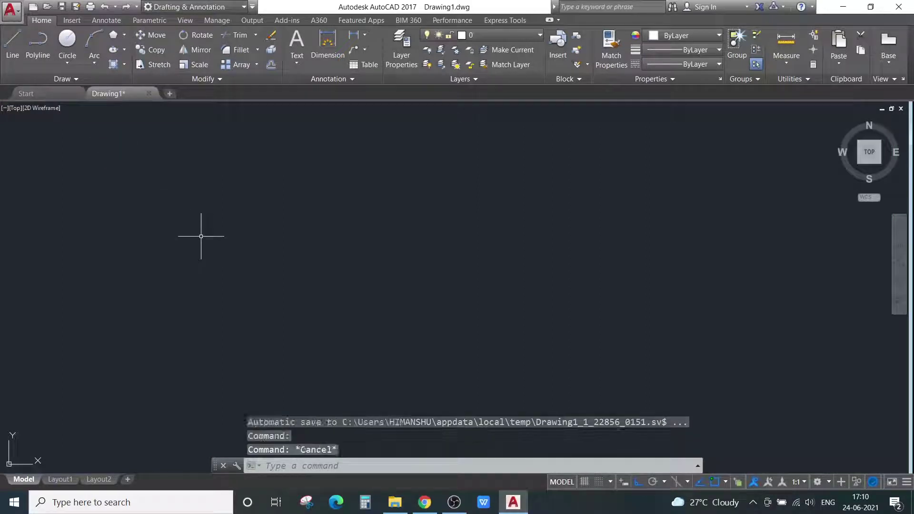
{"action": "left_click", "coordinate": [33, 54]}
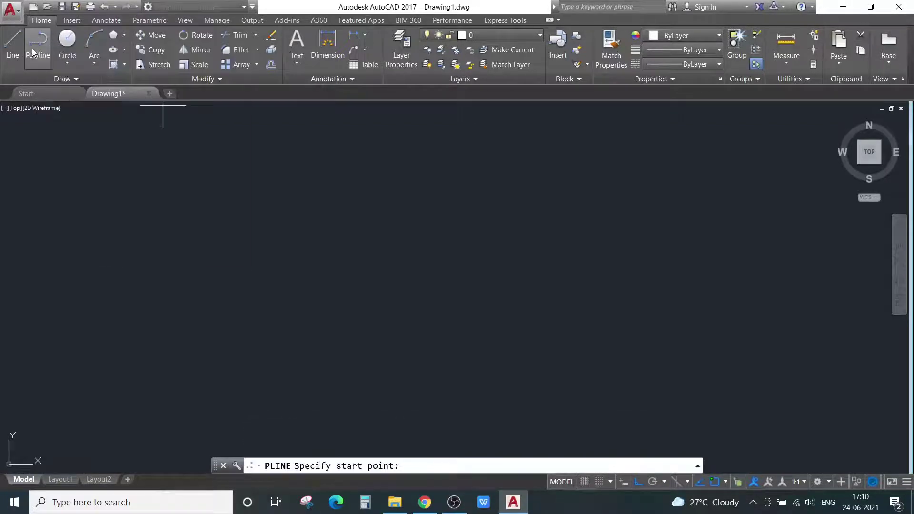
{"action": "key", "text": "Escape"}
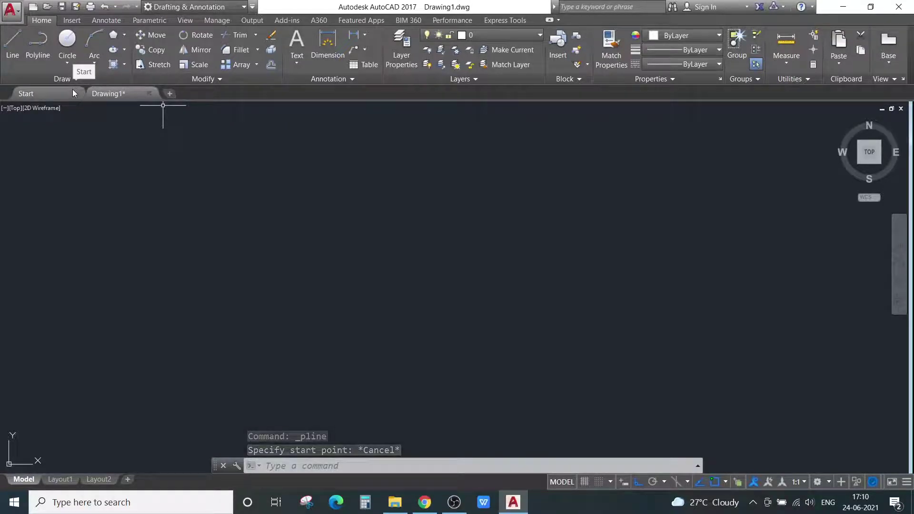
{"action": "type", "text": "pl"}
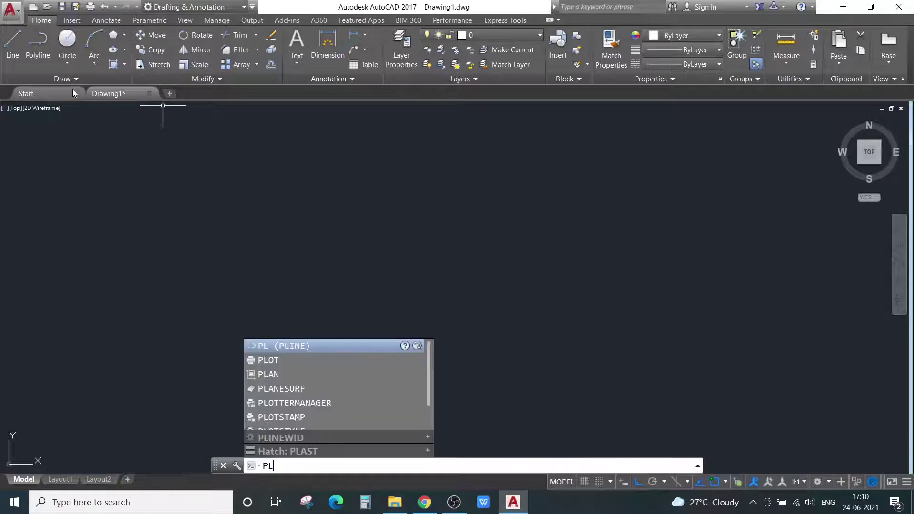
{"action": "key", "text": "Return"}
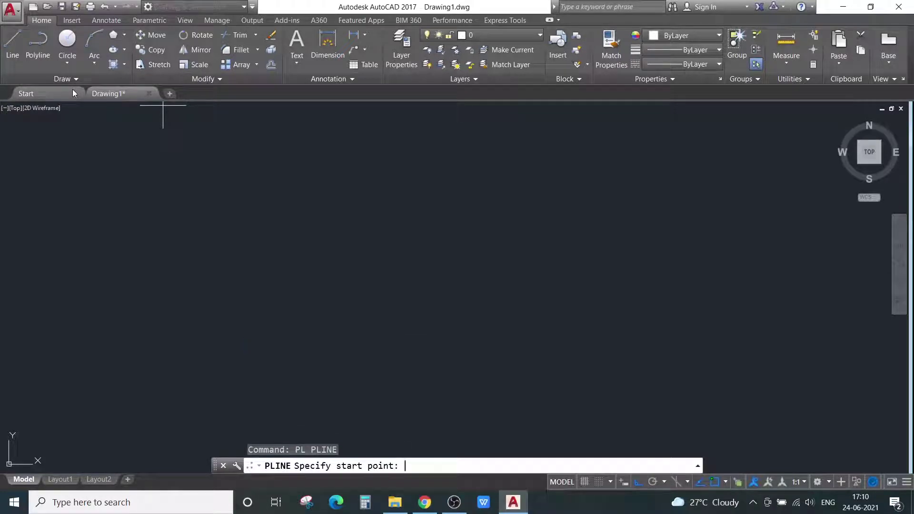
{"action": "key", "text": "Escape"}
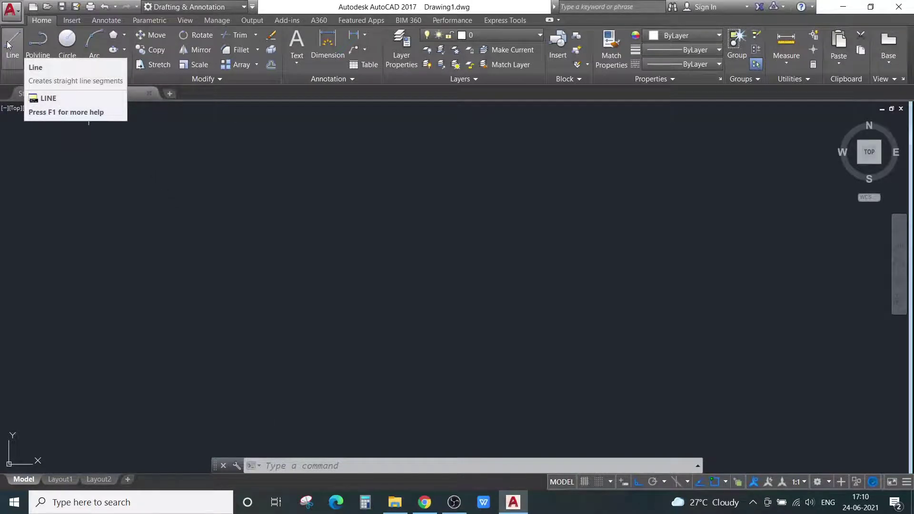
- Draw a closed right-angled triangle with the Polyline command, with a horizontal base and a vertical side, ending at the start point
{"action": "left_click", "coordinate": [40, 48]}
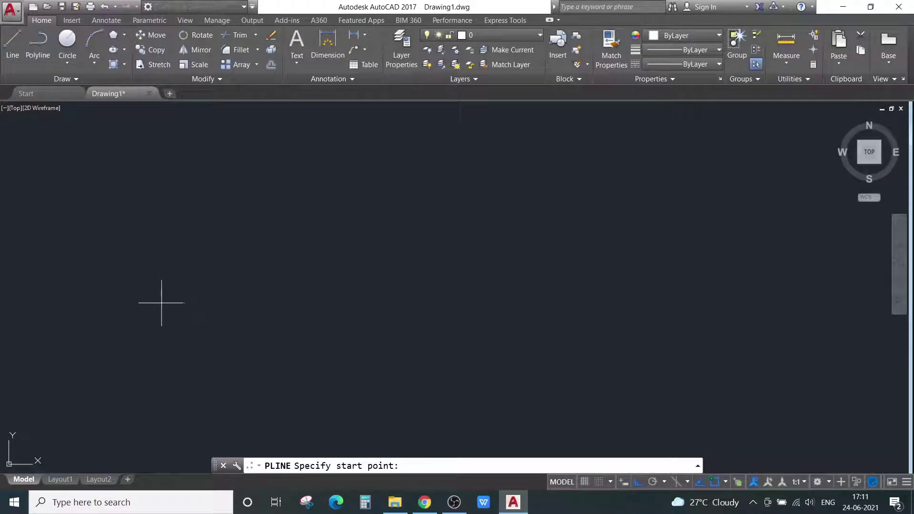
{"action": "left_click", "coordinate": [104, 355]}
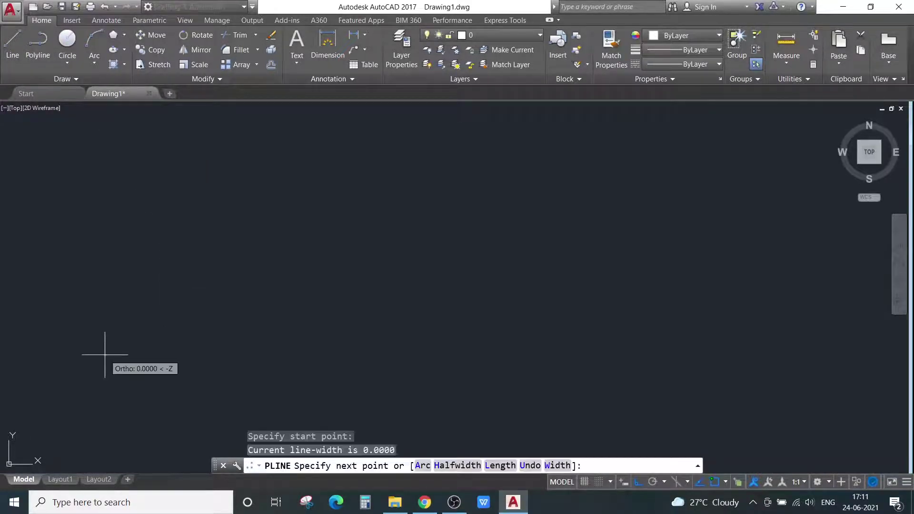
{"action": "left_click", "coordinate": [204, 355]}
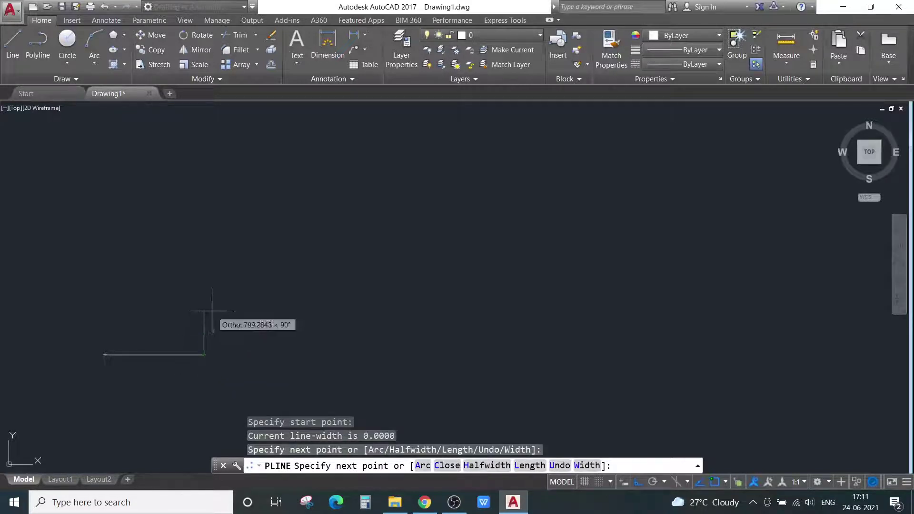
{"action": "left_click", "coordinate": [204, 252]}
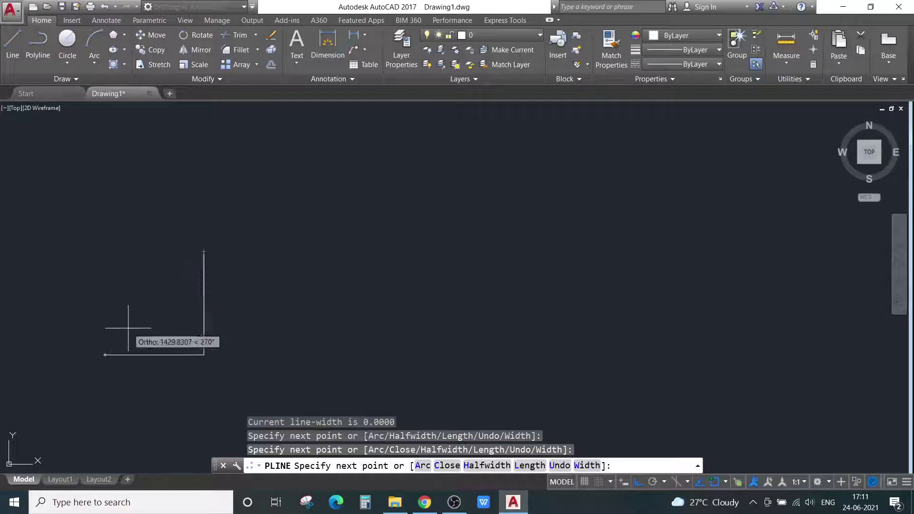
{"action": "left_click", "coordinate": [105, 355]}
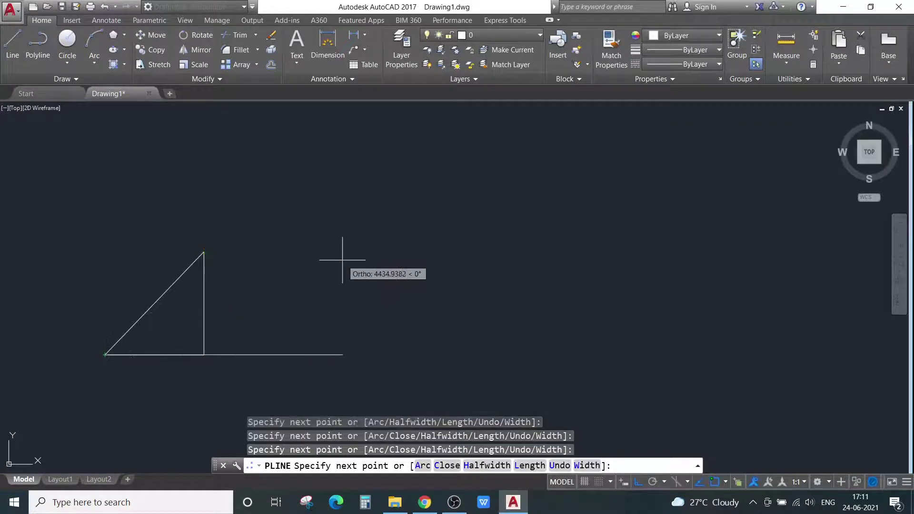
{"action": "key", "text": "Escape"}
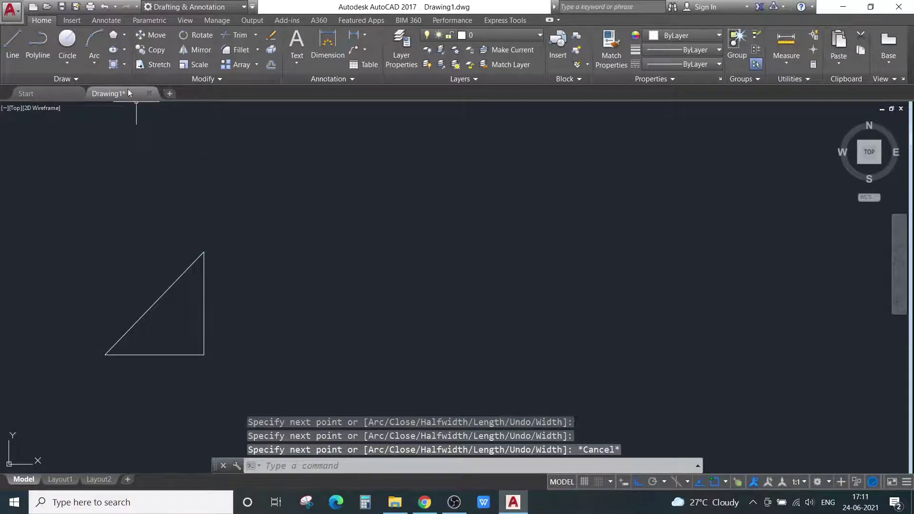
- Draw a second right-angled triangle beside the polyline one using the Line command, with a base about 1840 units long
{"action": "left_click", "coordinate": [12, 42]}
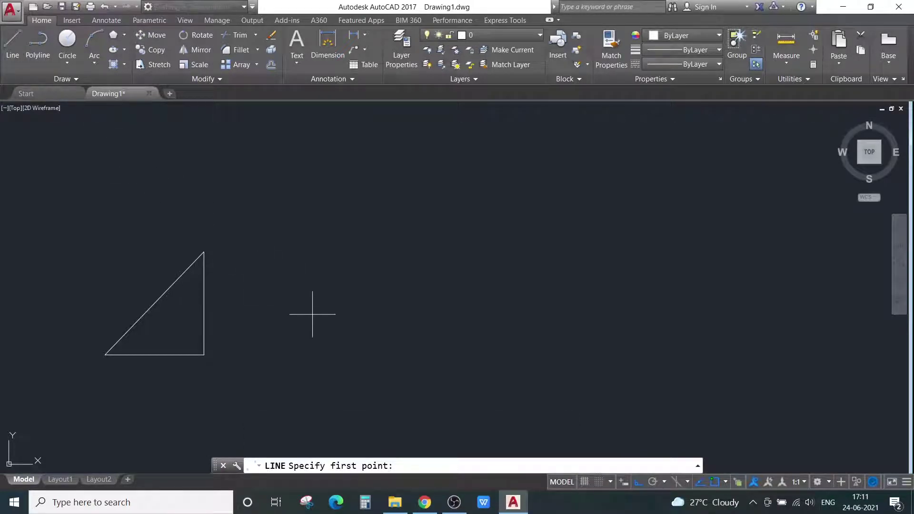
{"action": "left_click", "coordinate": [277, 353]}
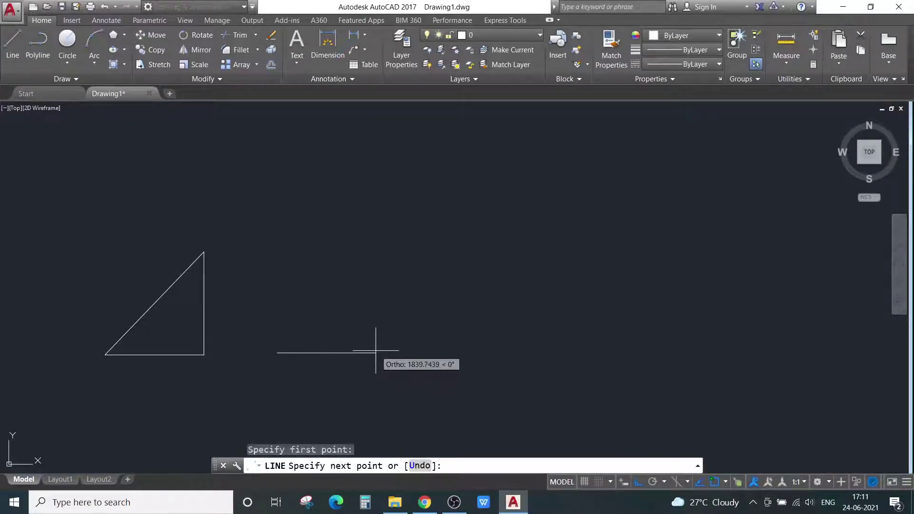
{"action": "left_click", "coordinate": [377, 235]}
{"action": "left_click", "coordinate": [284, 353]}
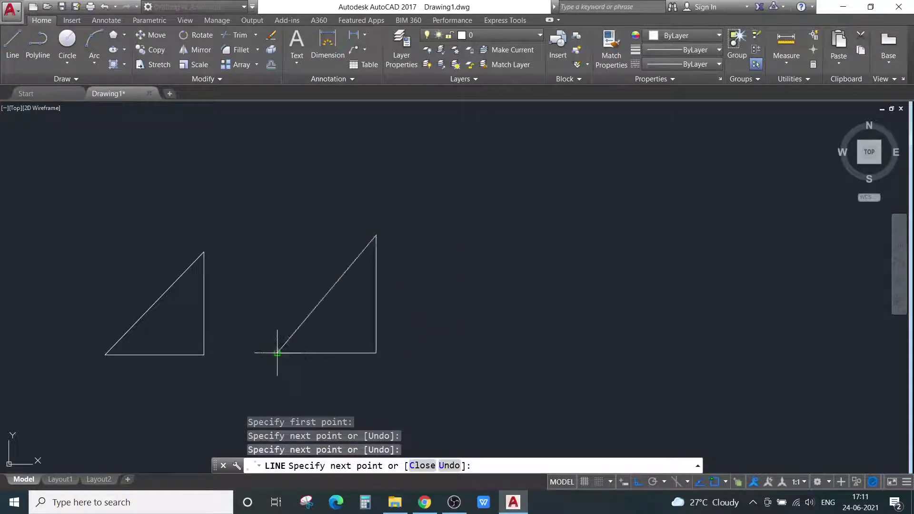
{"action": "key", "text": "Escape"}
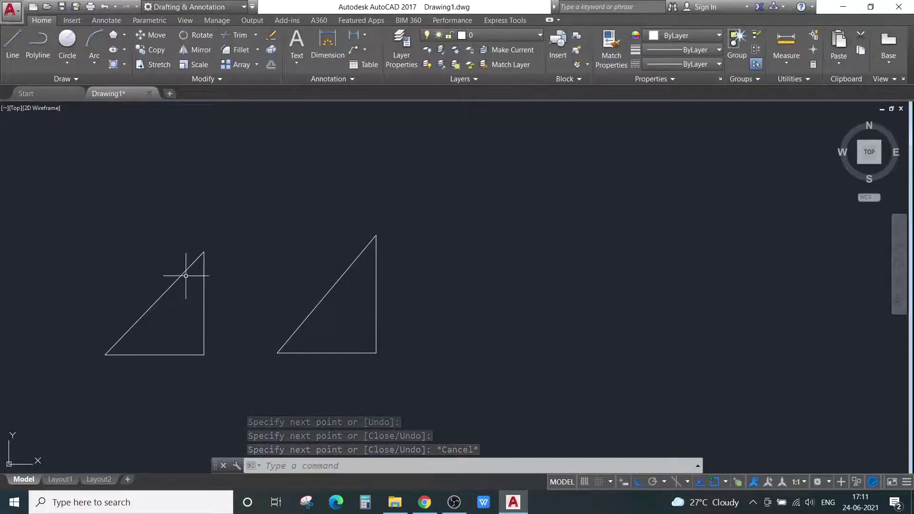
- Compare object selection by picking each side of the line-drawn triangle and the whole polyline triangle, and clear the selection
{"action": "left_click", "coordinate": [339, 280]}
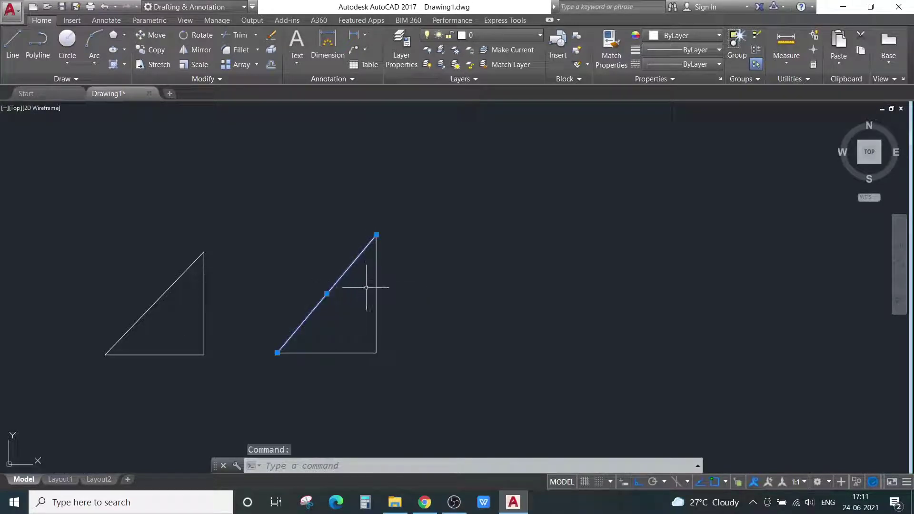
{"action": "left_click", "coordinate": [374, 322]}
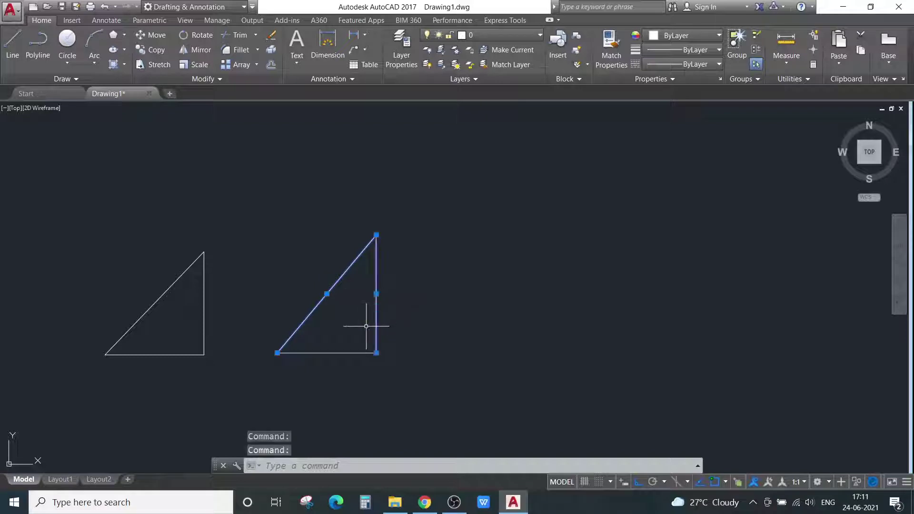
{"action": "left_click", "coordinate": [333, 353]}
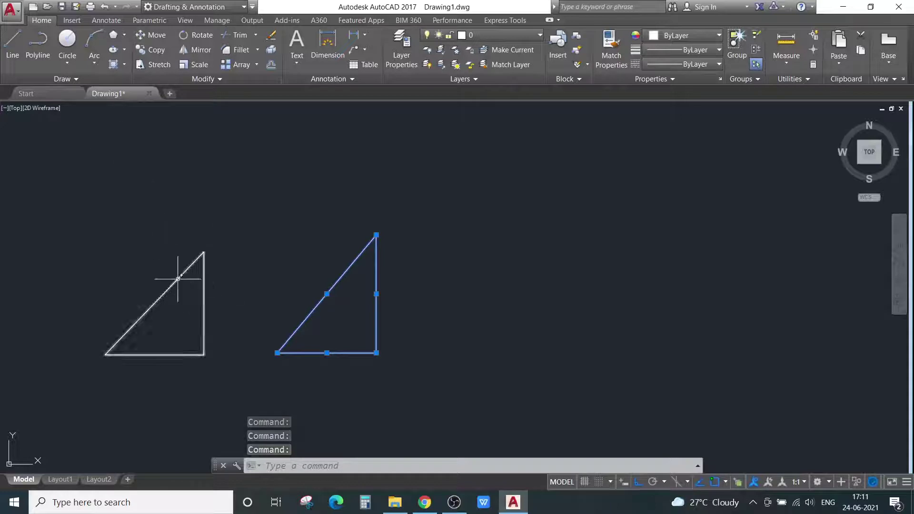
{"action": "left_click", "coordinate": [153, 305]}
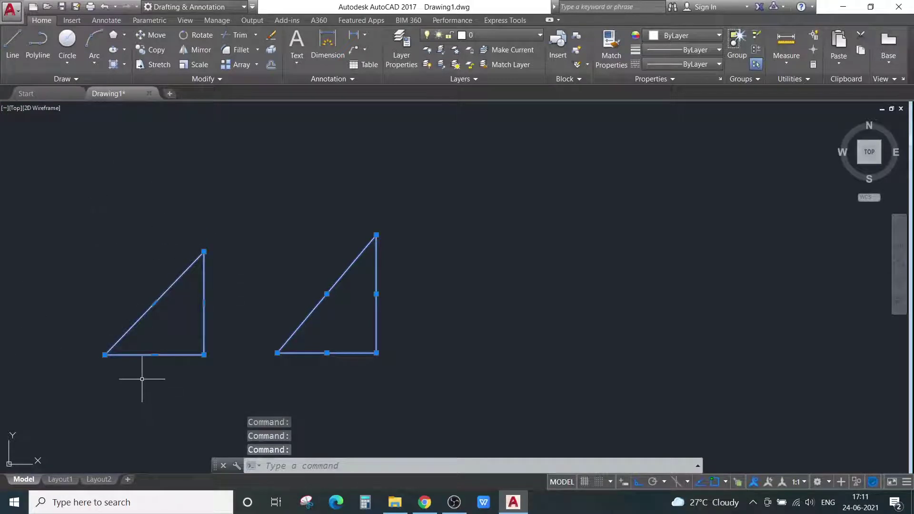
{"action": "key", "text": "Escape"}
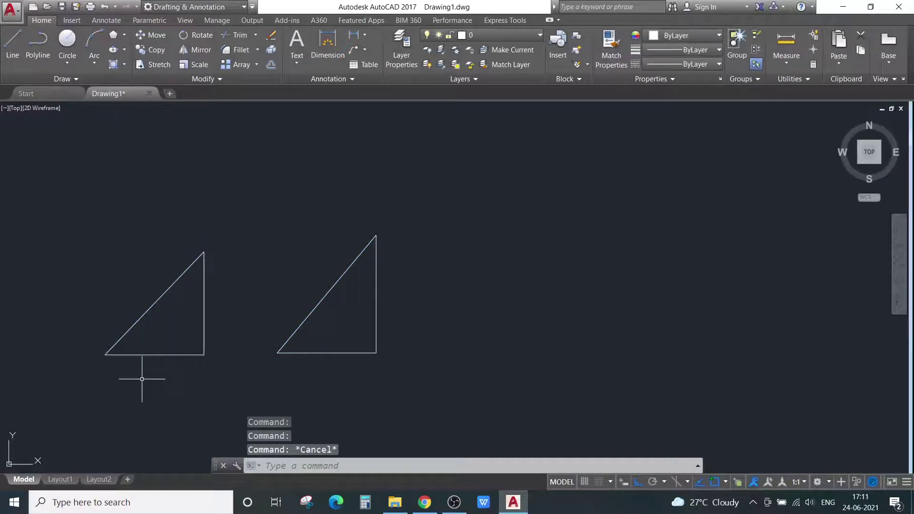
- Select the sloping side and base of the line-drawn triangle plus the polyline triangle, and examine their grips up close
{"action": "left_click", "coordinate": [317, 305]}
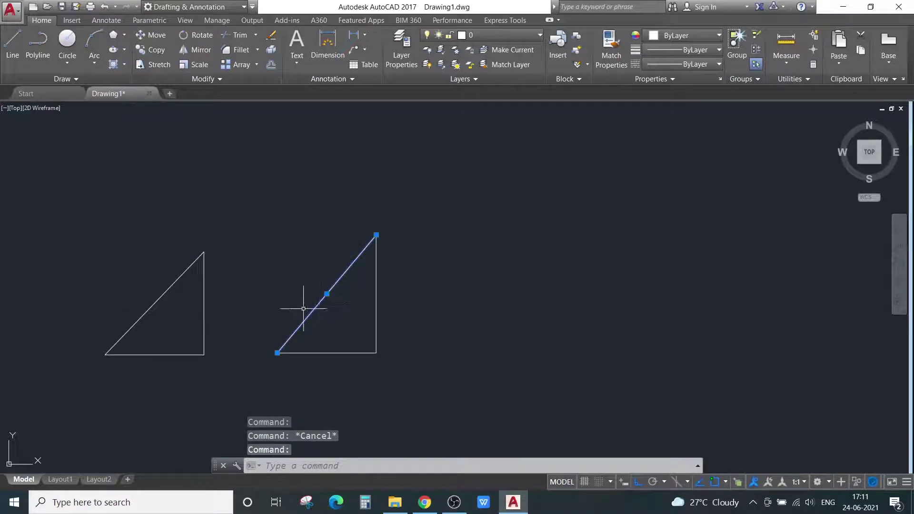
{"action": "left_click", "coordinate": [158, 304]}
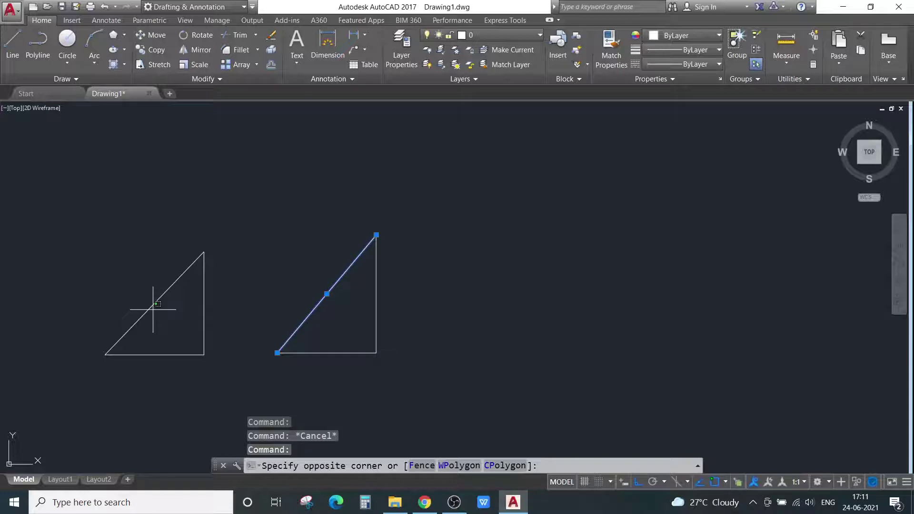
{"action": "left_click", "coordinate": [149, 309]}
{"action": "left_click", "coordinate": [146, 312]}
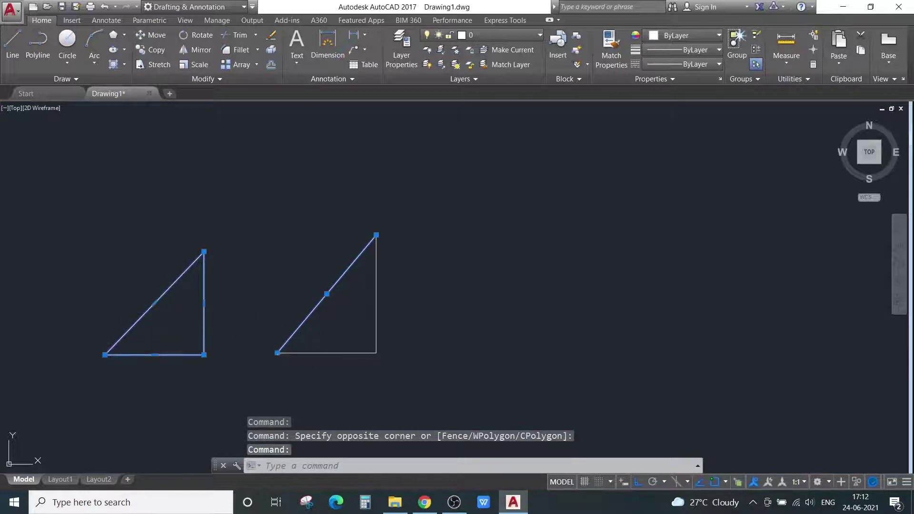
{"action": "left_click", "coordinate": [300, 354]}
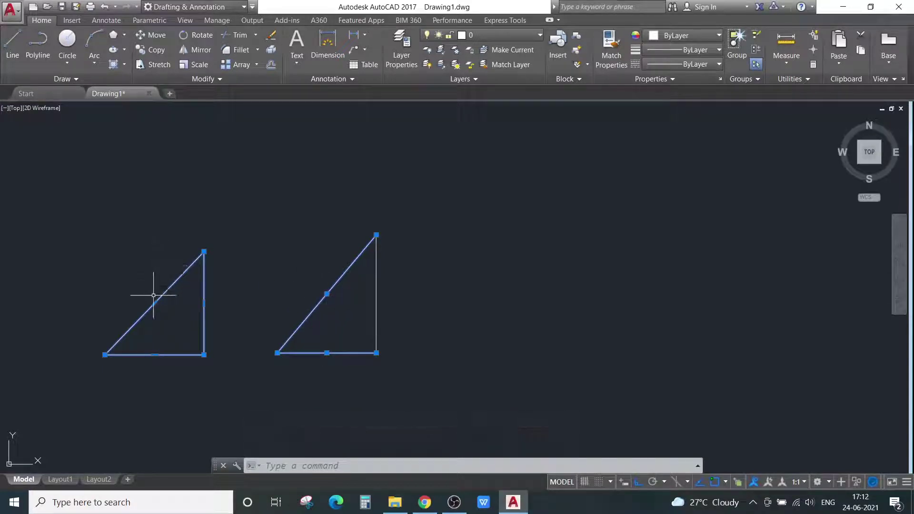
{"action": "scroll", "coordinate": [155, 308], "scroll_direction": "up", "scroll_amount": 2}
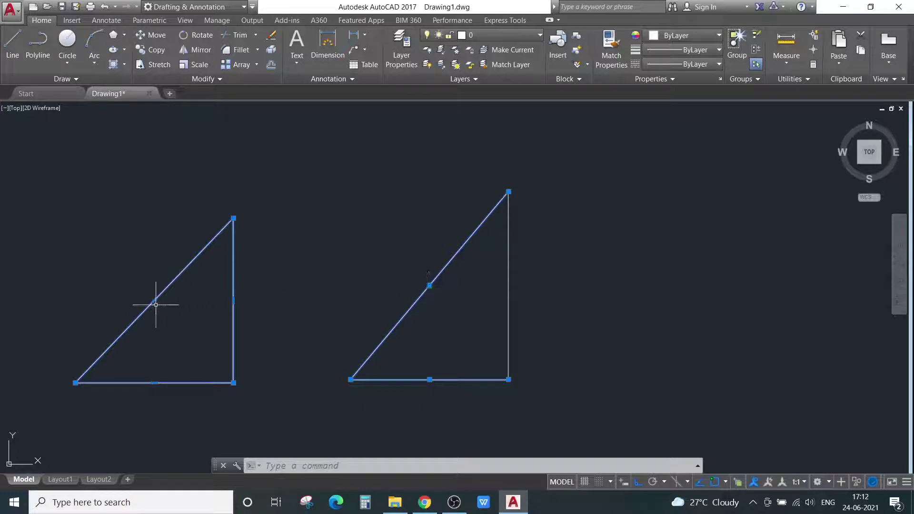
{"action": "mouse_move", "coordinate": [154, 301]}
{"action": "scroll", "coordinate": [300, 317], "scroll_direction": "down", "scroll_amount": 2}
- Select the remaining side of the line-drawn triangle with a crossing window and delete both triangles
{"action": "left_click", "coordinate": [451, 235]}
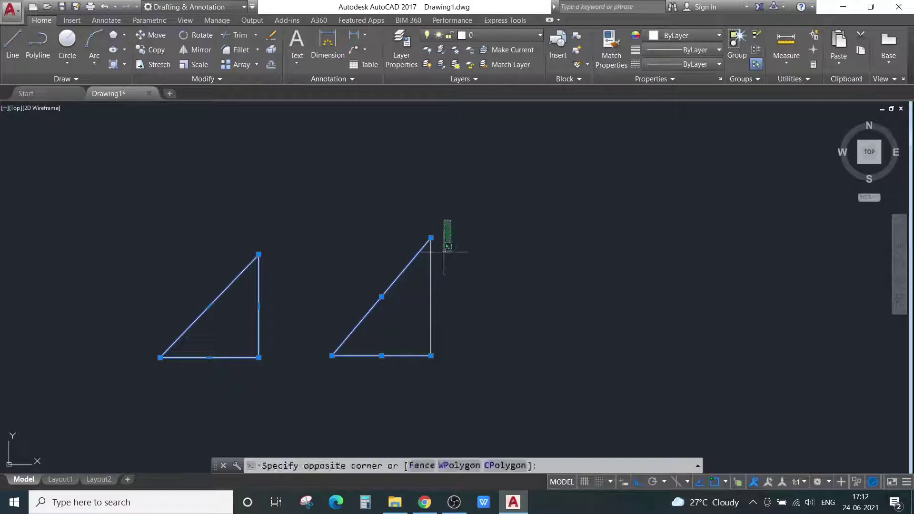
{"action": "left_click", "coordinate": [333, 384]}
{"action": "key", "text": "Delete"}
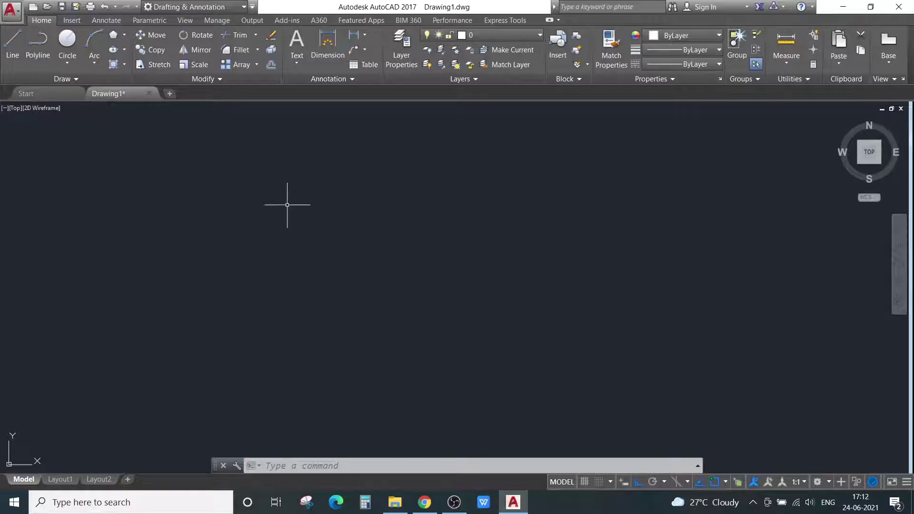
- Start a polyline with a vertical segment going up, followed by a semicircular arc about 1540 units wide to the right
{"action": "left_click", "coordinate": [42, 46]}
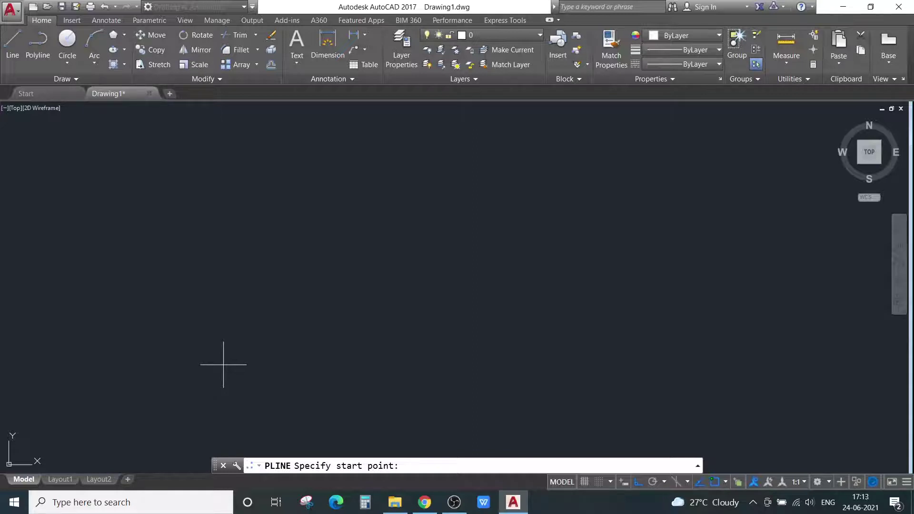
{"action": "left_click", "coordinate": [194, 387]}
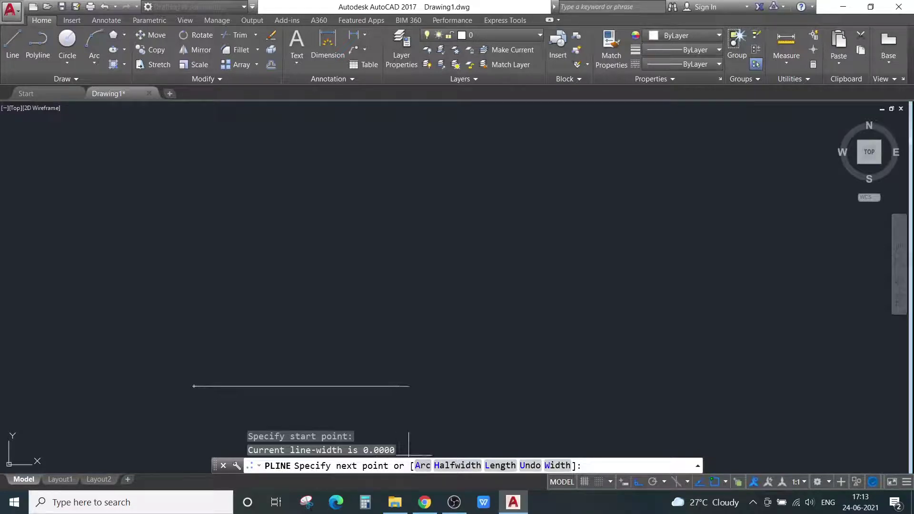
{"action": "left_click", "coordinate": [194, 292]}
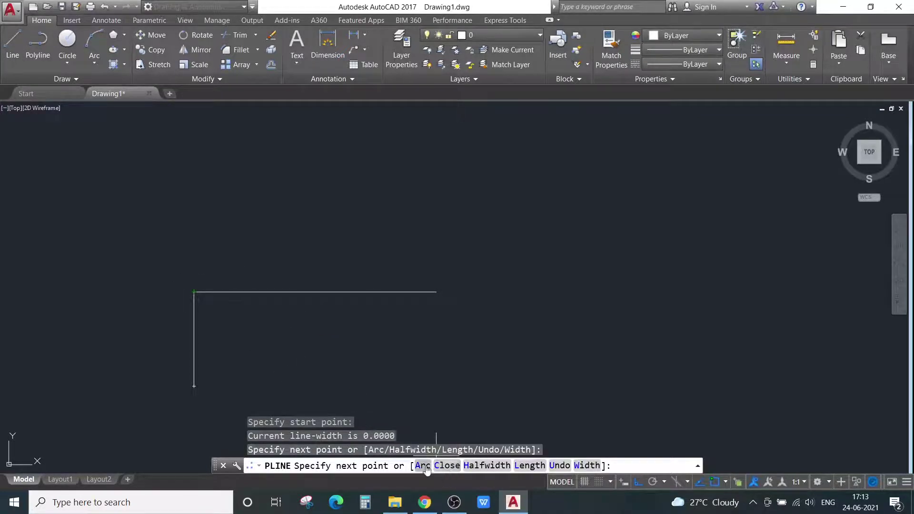
{"action": "left_click", "coordinate": [423, 466]}
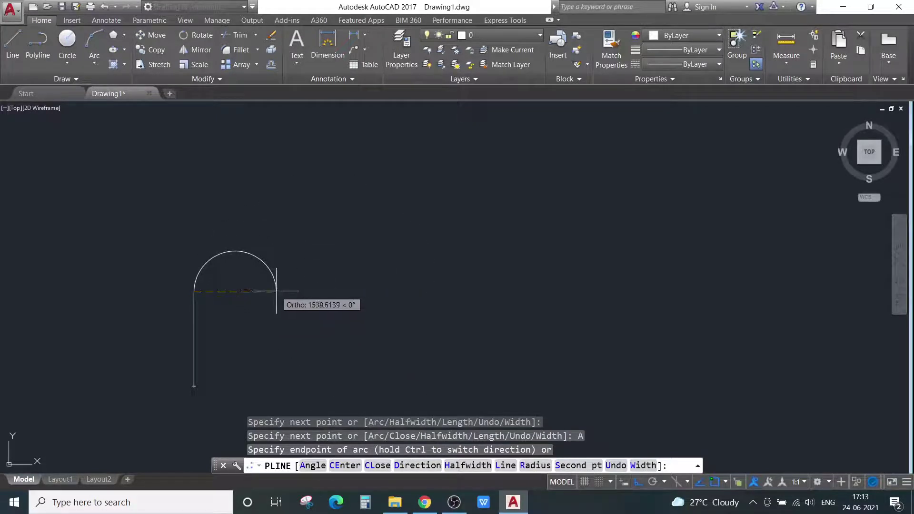
{"action": "left_click", "coordinate": [276, 291]}
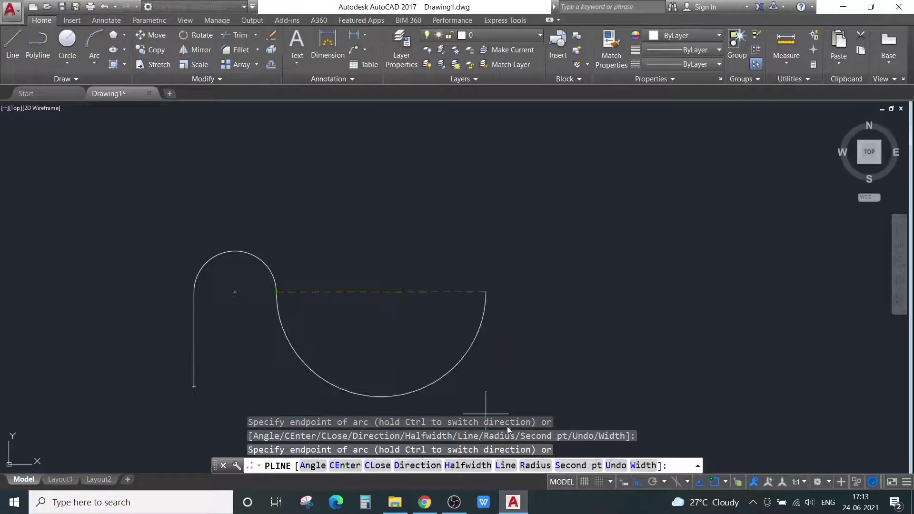
- Switch the polyline back to straight segments, add the second vertical side and the base to the start point, and end it
{"action": "left_click", "coordinate": [505, 467]}
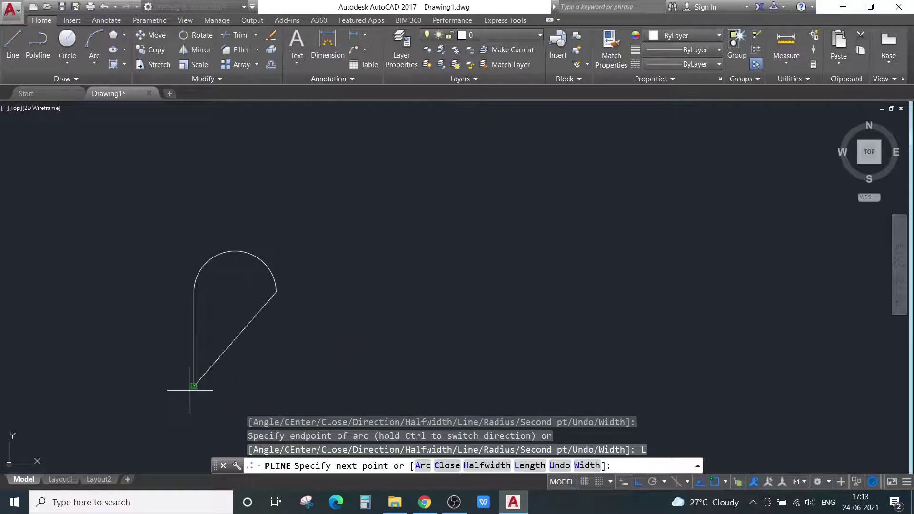
{"action": "left_click", "coordinate": [276, 387]}
{"action": "left_click", "coordinate": [194, 386]}
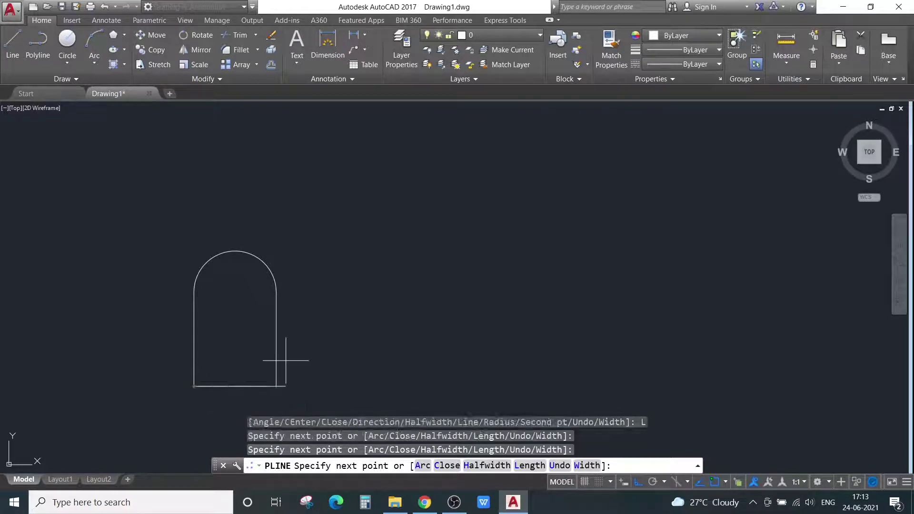
{"action": "key", "text": "Escape"}
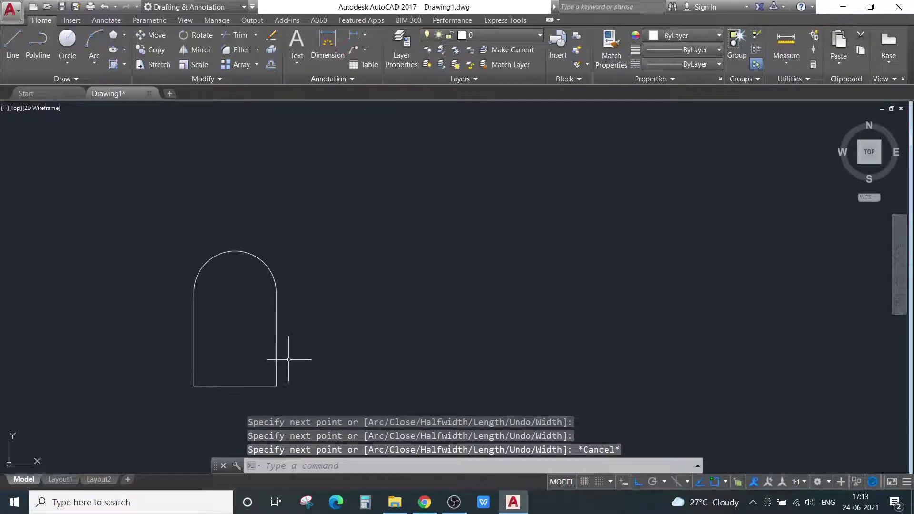
- Select the arched polyline to check that its lines and arc form one object, and clear the selection
{"action": "left_click", "coordinate": [275, 366]}
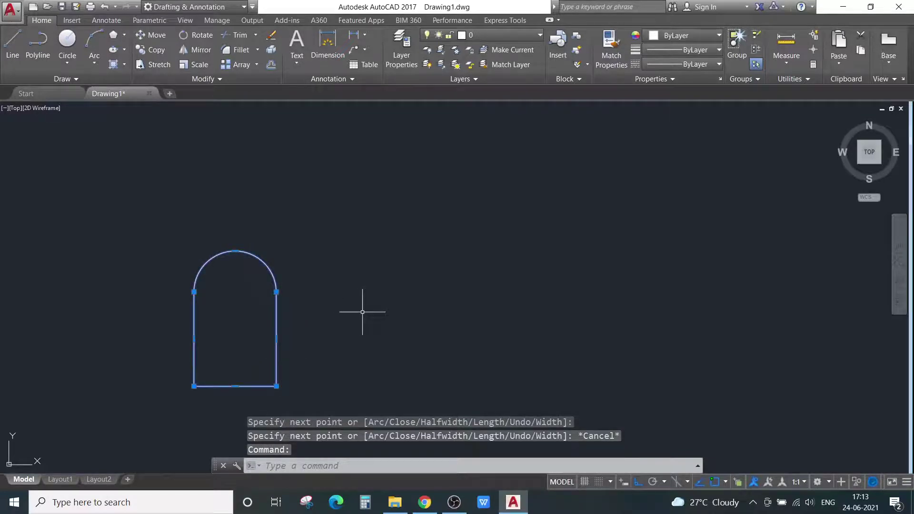
{"action": "key", "text": "Escape"}
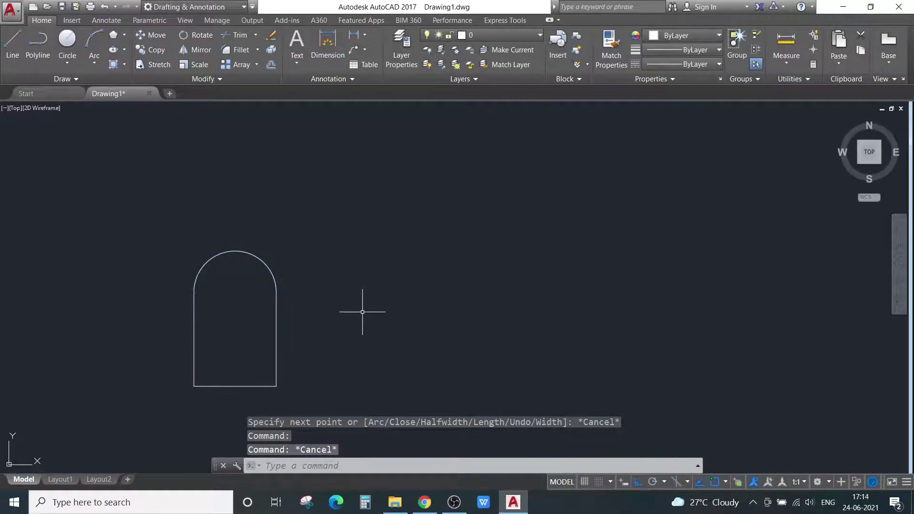
{"action": "scroll", "coordinate": [180, 249], "scroll_direction": "down", "scroll_amount": 2}
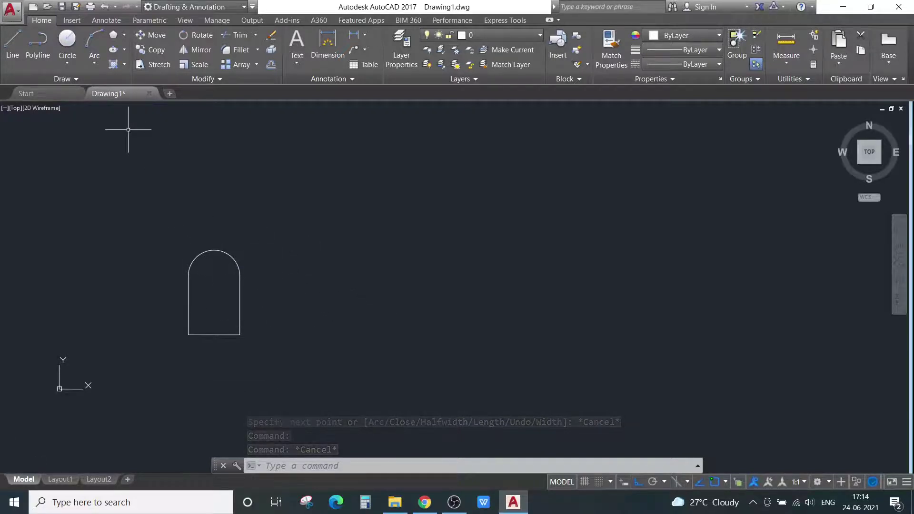
- Start a new polyline beside the arched shape with a starting and ending half-width of 10
{"action": "left_click", "coordinate": [16, 44]}
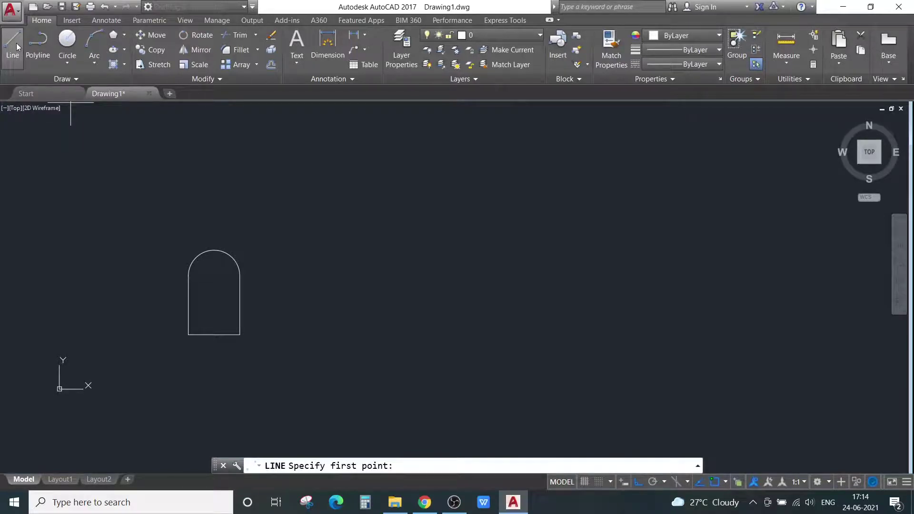
{"action": "key", "text": "Escape"}
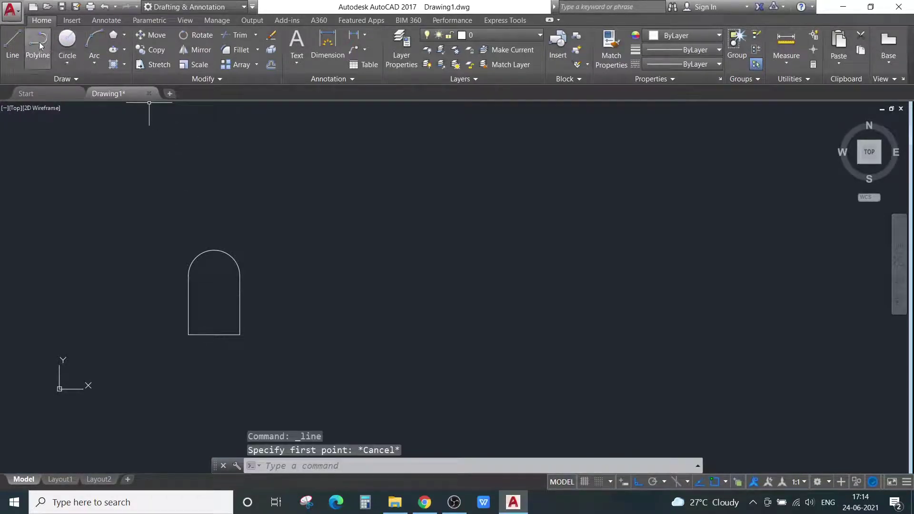
{"action": "left_click", "coordinate": [39, 42]}
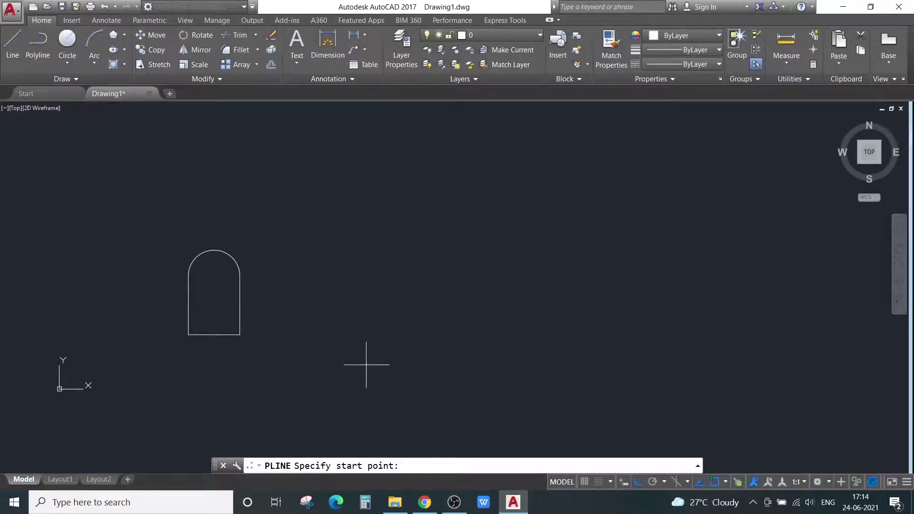
{"action": "left_click", "coordinate": [315, 320]}
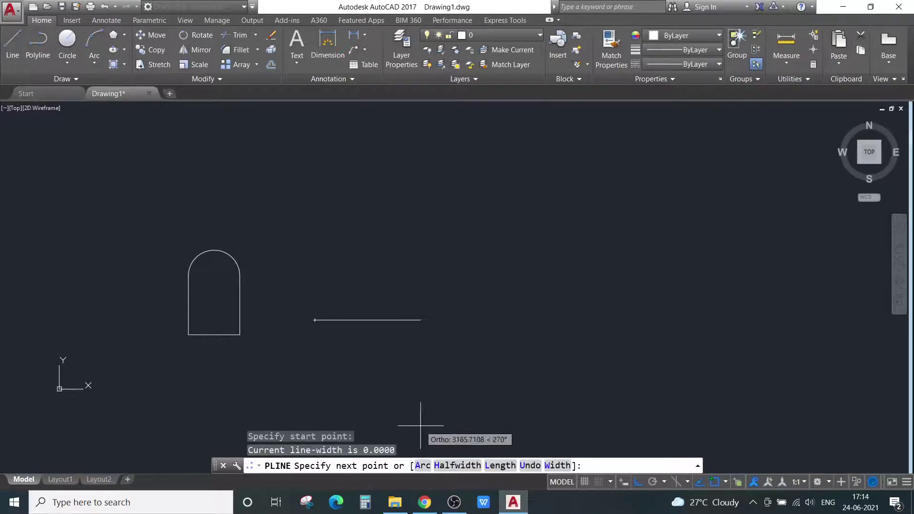
{"action": "left_click", "coordinate": [457, 466]}
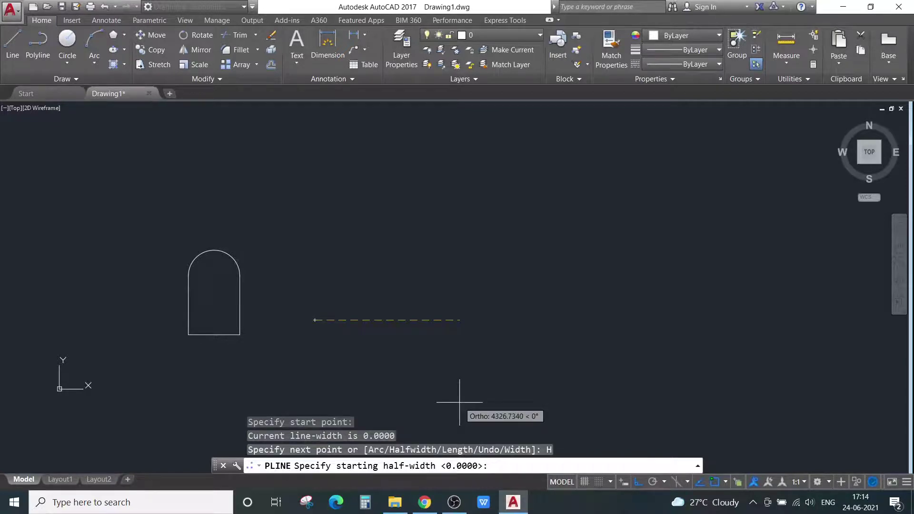
{"action": "type", "text": "10"}
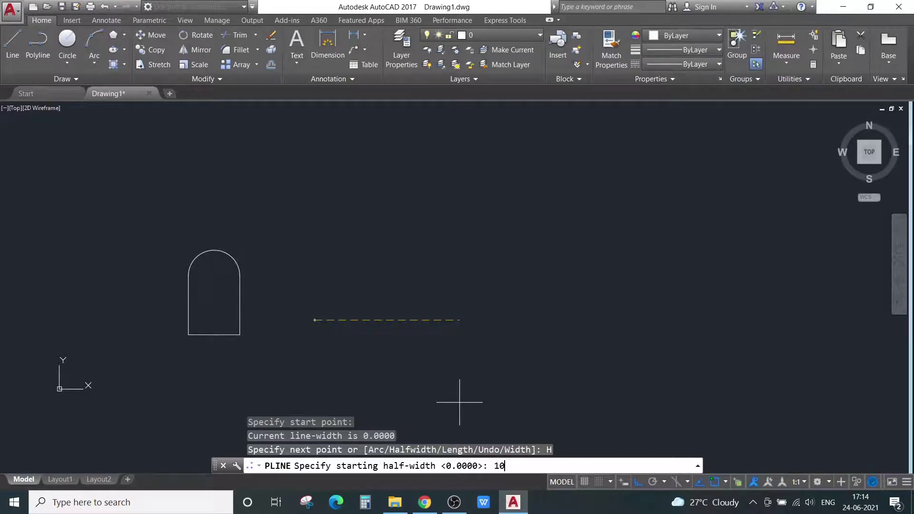
{"action": "key", "text": "Return"}
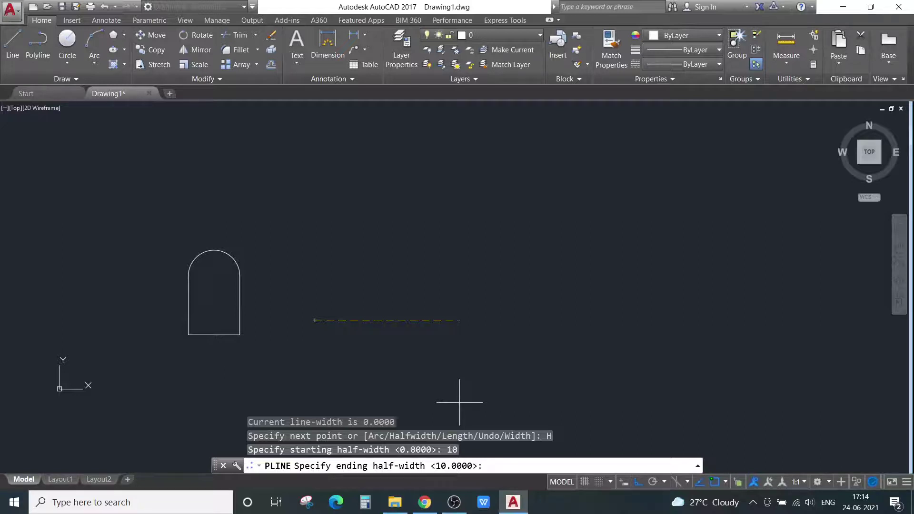
{"action": "key", "text": "Return"}
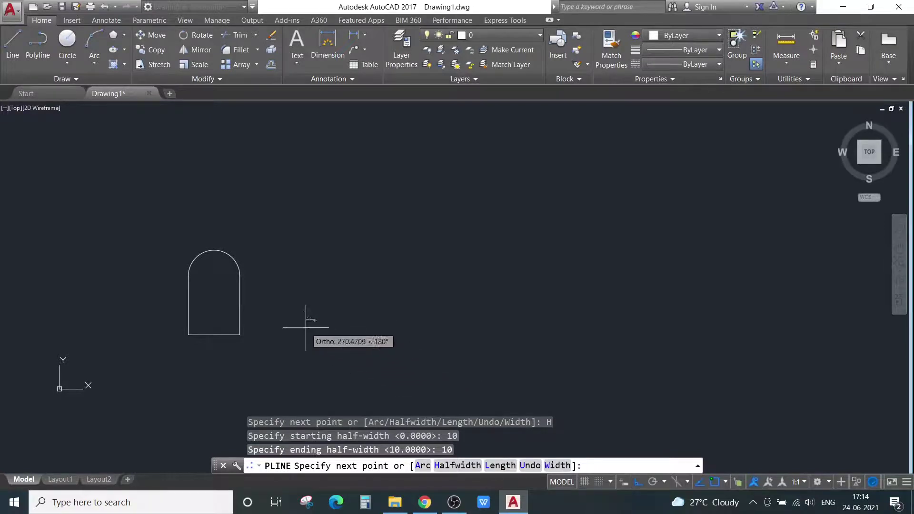
- Draw a right-angled triangle with the wide polyline: horizontal base, vertical side, and a sloping side back to the start point
{"action": "left_click", "coordinate": [379, 320]}
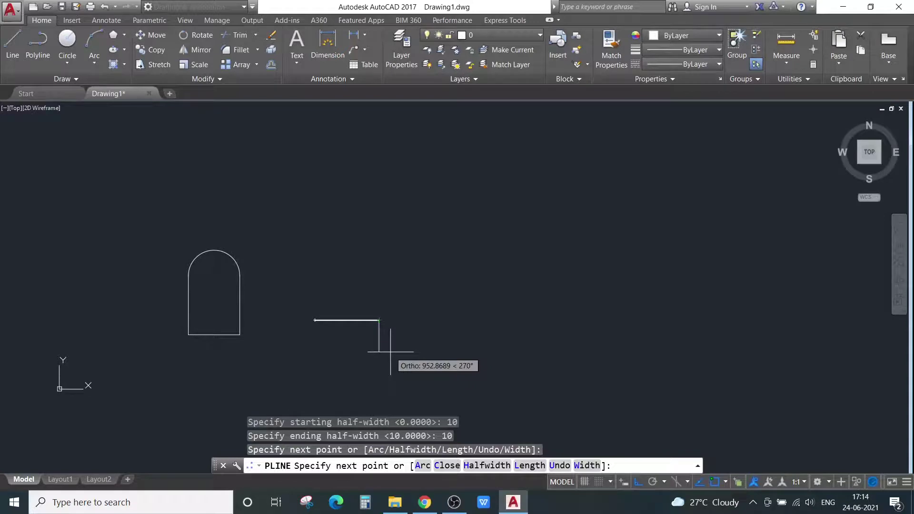
{"action": "left_click", "coordinate": [368, 252]}
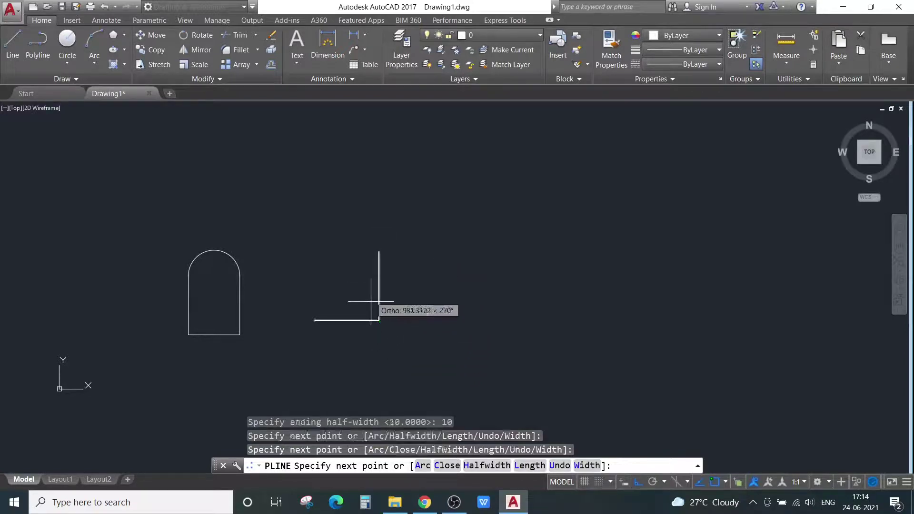
{"action": "scroll", "coordinate": [357, 316], "scroll_direction": "up", "scroll_amount": 8}
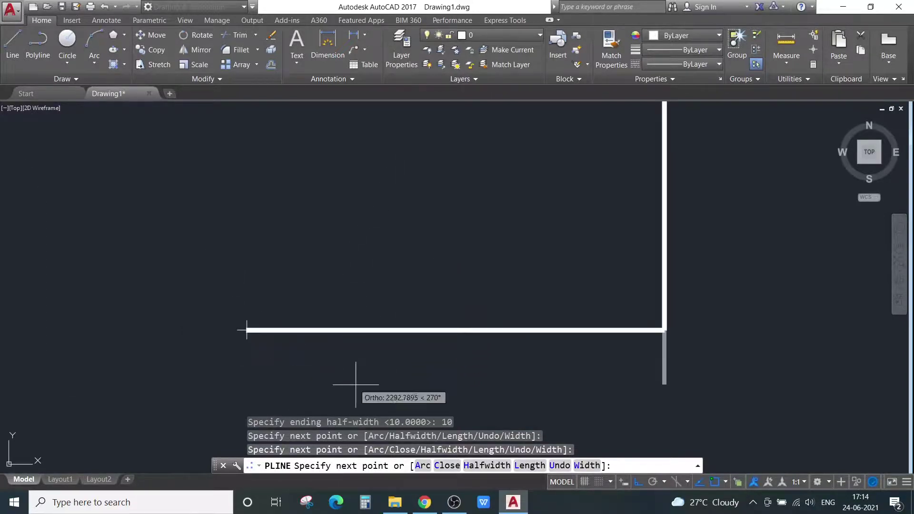
{"action": "scroll", "coordinate": [333, 362], "scroll_direction": "up", "scroll_amount": 3}
{"action": "scroll", "coordinate": [190, 352], "scroll_direction": "down", "scroll_amount": 3}
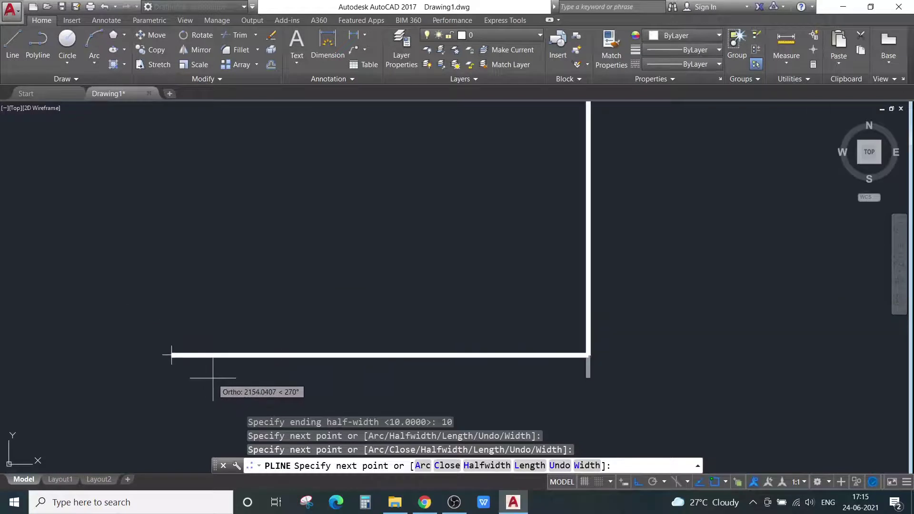
{"action": "scroll", "coordinate": [216, 371], "scroll_direction": "down", "scroll_amount": 4}
{"action": "scroll", "coordinate": [302, 351], "scroll_direction": "up", "scroll_amount": 4}
{"action": "scroll", "coordinate": [362, 340], "scroll_direction": "down", "scroll_amount": 4}
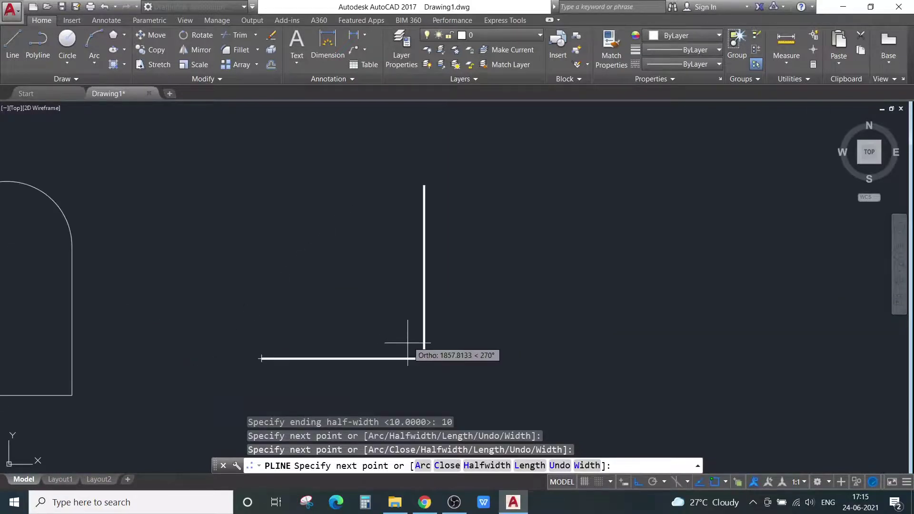
{"action": "scroll", "coordinate": [260, 357], "scroll_direction": "up", "scroll_amount": 3}
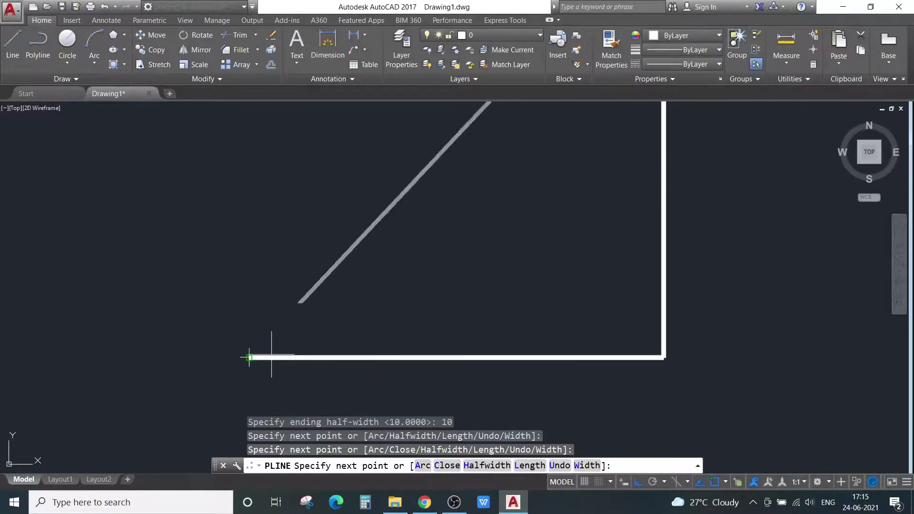
{"action": "scroll", "coordinate": [248, 358], "scroll_direction": "up", "scroll_amount": 3}
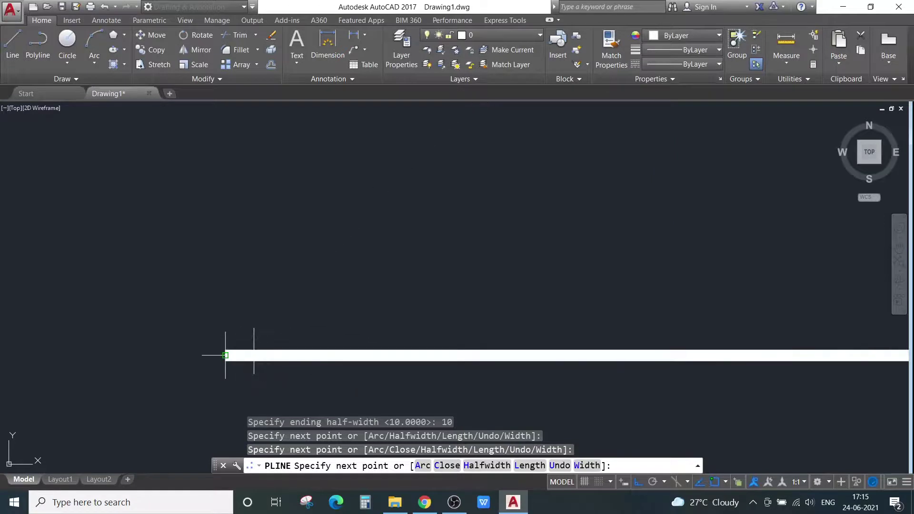
{"action": "left_click", "coordinate": [226, 355]}
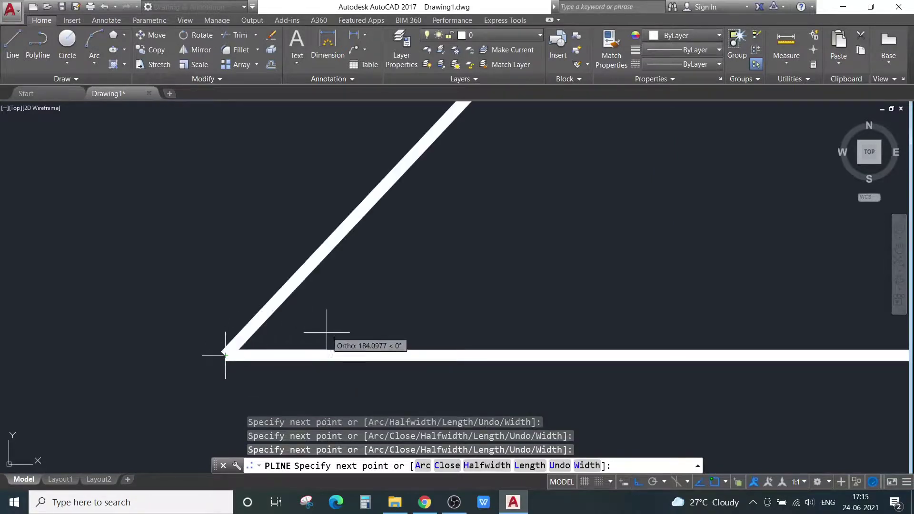
- Continue the wide polyline from the triangle's lower-left corner about 168 units down, and add short stepped segments right, up, right and down
{"action": "scroll", "coordinate": [327, 332], "scroll_direction": "down", "scroll_amount": 8}
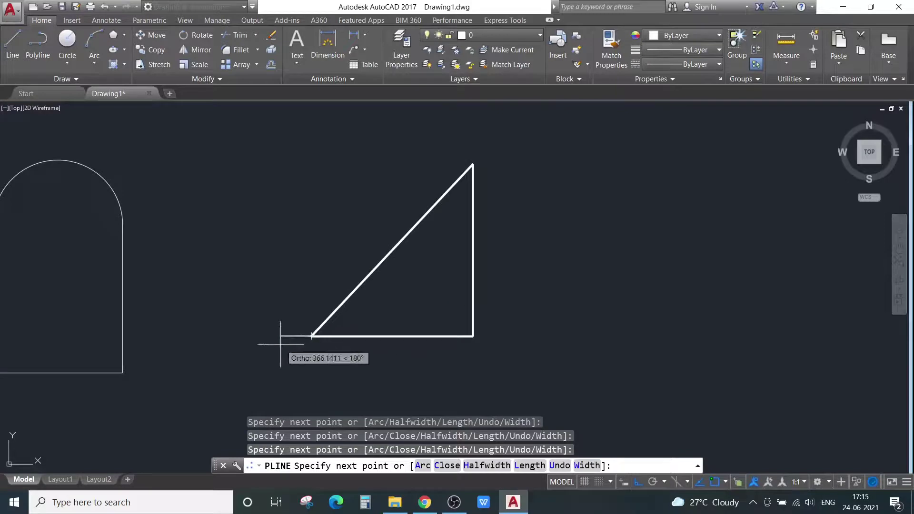
{"action": "scroll", "coordinate": [304, 359], "scroll_direction": "up", "scroll_amount": 5}
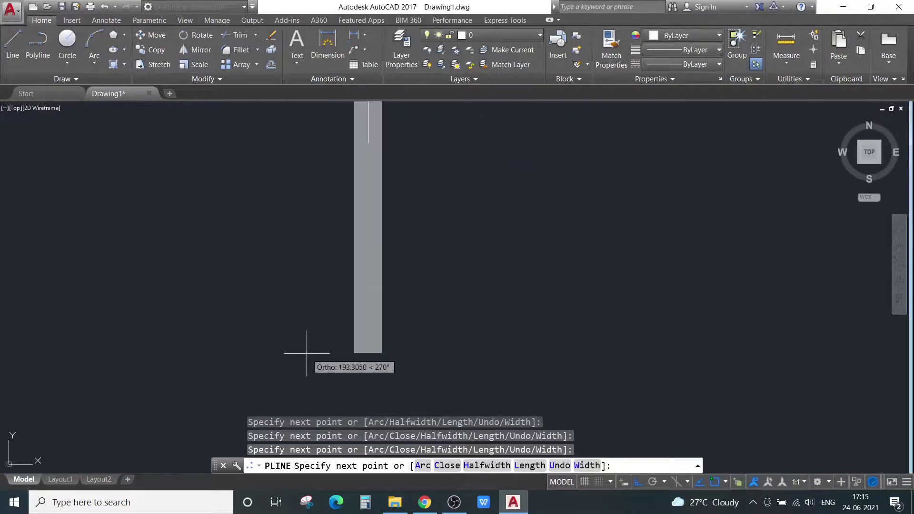
{"action": "scroll", "coordinate": [327, 363], "scroll_direction": "down", "scroll_amount": 2}
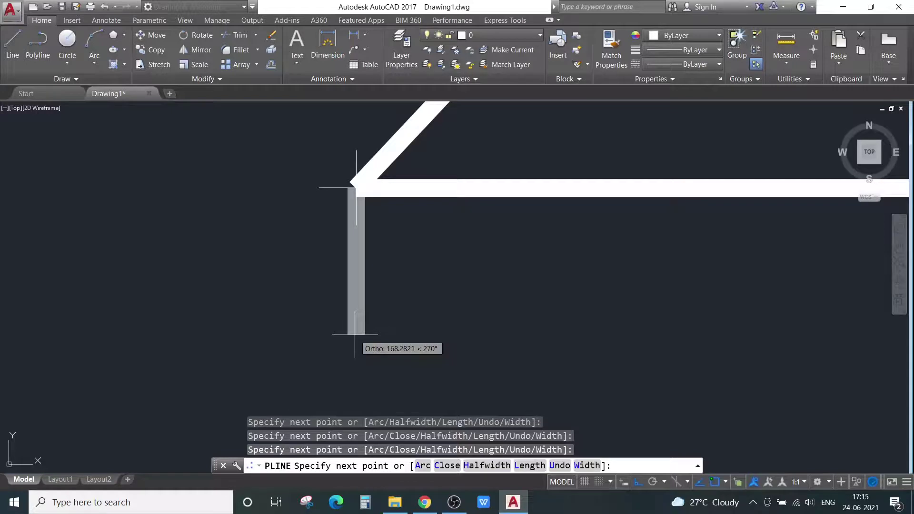
{"action": "left_click", "coordinate": [355, 335]}
{"action": "left_click", "coordinate": [449, 333]}
{"action": "left_click", "coordinate": [449, 268]}
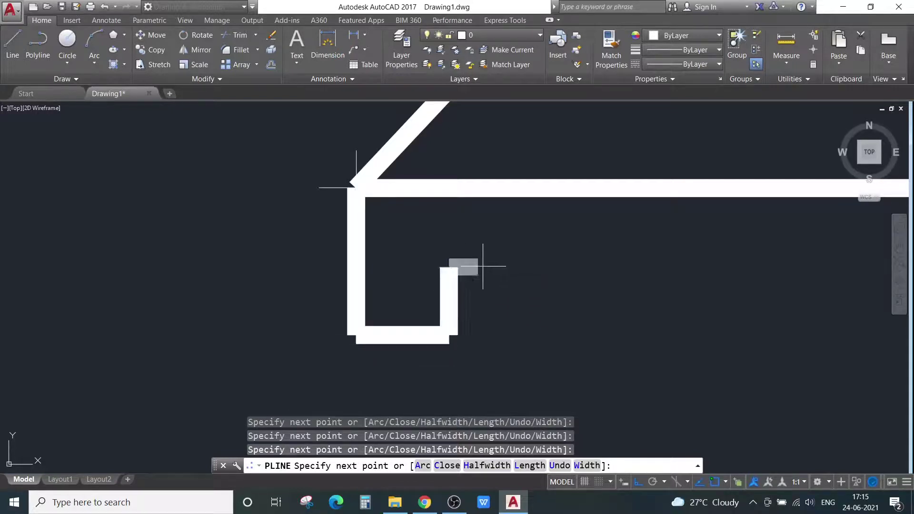
{"action": "left_click", "coordinate": [541, 265]}
{"action": "left_click", "coordinate": [541, 326]}
{"action": "scroll", "coordinate": [629, 324], "scroll_direction": "down", "scroll_amount": 5}
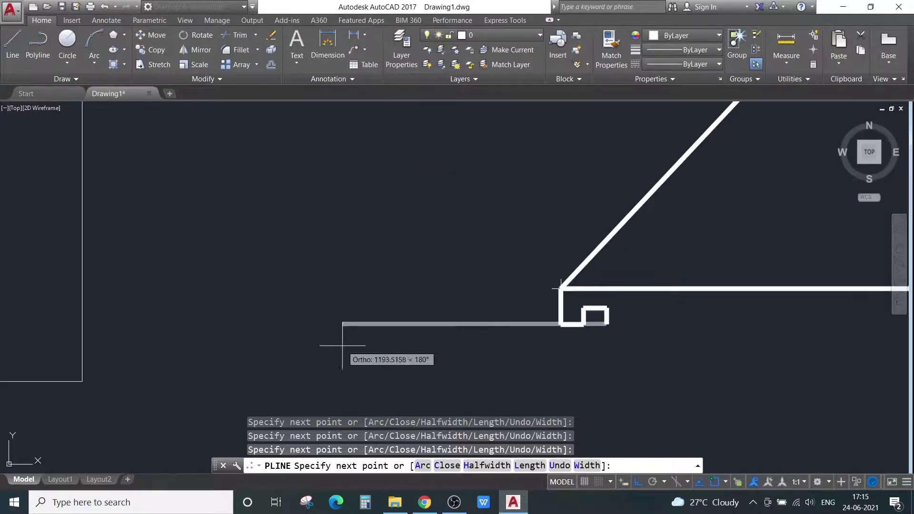
{"action": "scroll", "coordinate": [45, 333], "scroll_direction": "up", "scroll_amount": 3}
{"action": "scroll", "coordinate": [126, 373], "scroll_direction": "up", "scroll_amount": 3}
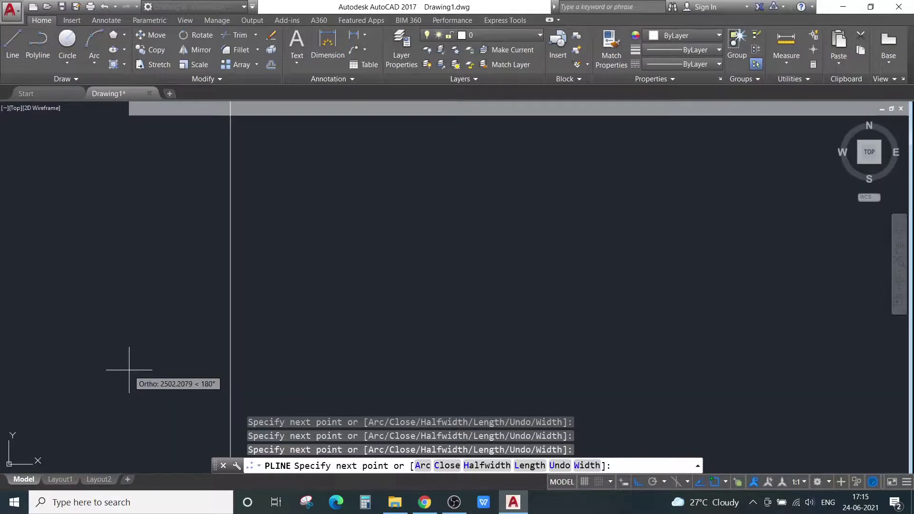
{"action": "scroll", "coordinate": [134, 365], "scroll_direction": "down", "scroll_amount": 3}
{"action": "scroll", "coordinate": [149, 340], "scroll_direction": "up", "scroll_amount": 2}
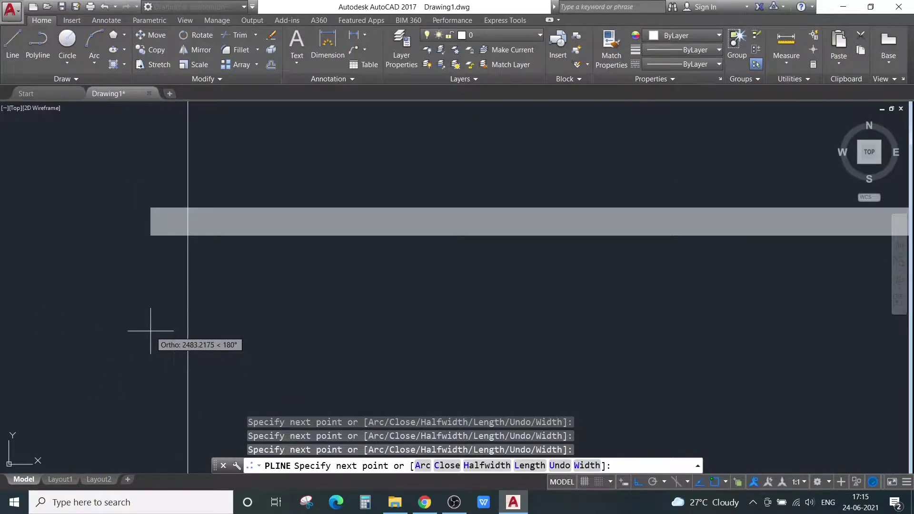
{"action": "scroll", "coordinate": [310, 310], "scroll_direction": "down", "scroll_amount": 3}
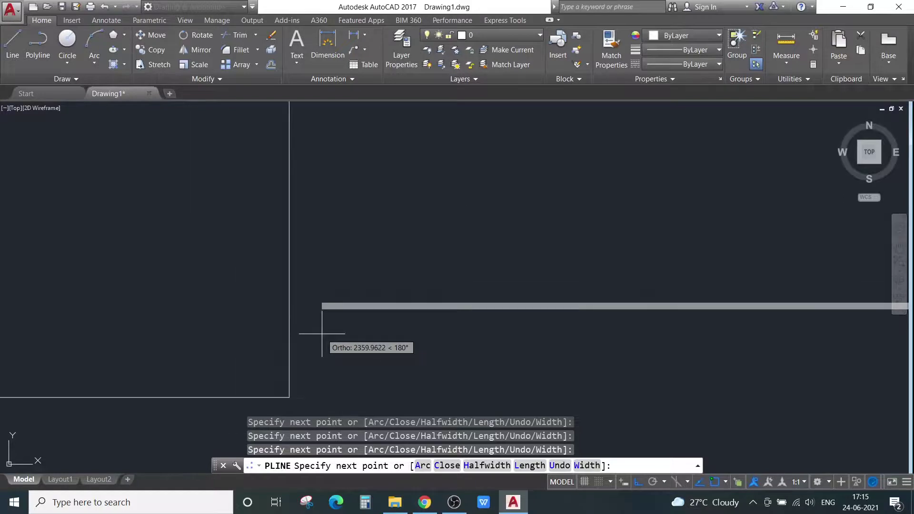
- End the wide polyline after its last short stepped segment below the triangle's lower-left corner, and inspect its thickness
{"action": "scroll", "coordinate": [510, 369], "scroll_direction": "down", "scroll_amount": 4}
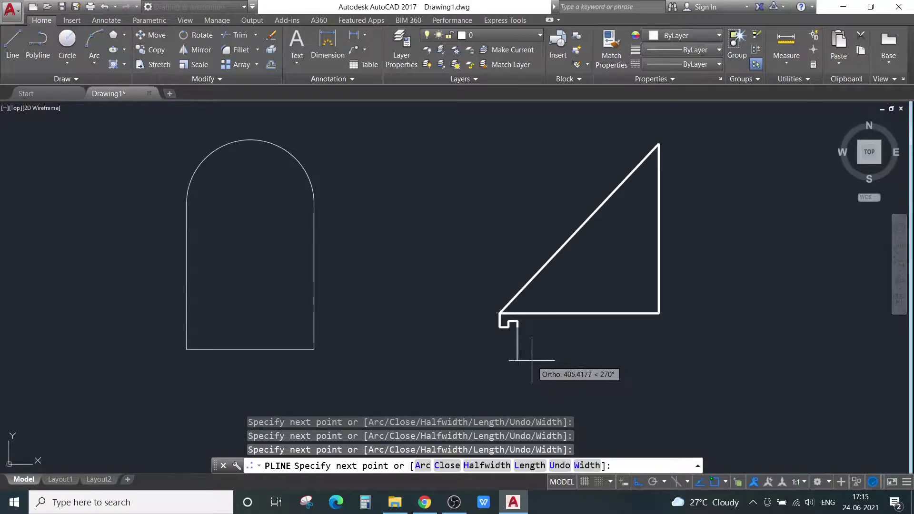
{"action": "key", "text": "Escape"}
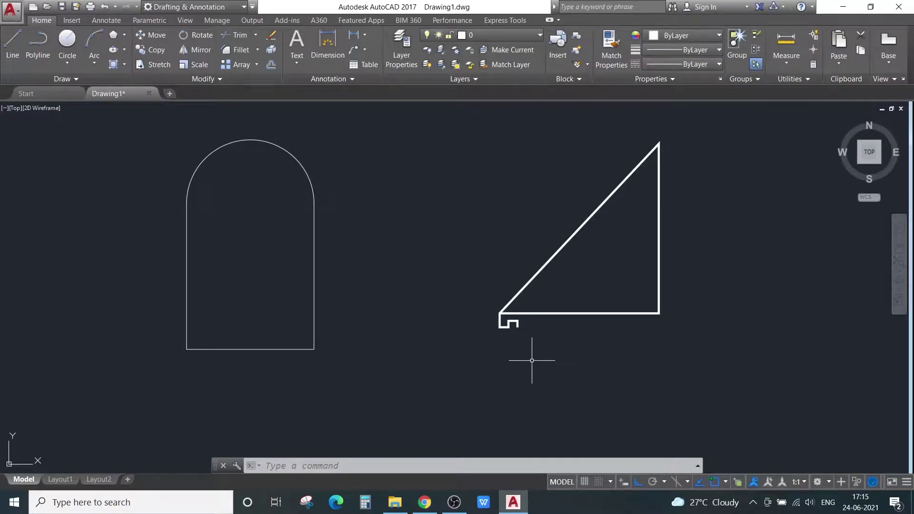
{"action": "scroll", "coordinate": [512, 328], "scroll_direction": "up", "scroll_amount": 3}
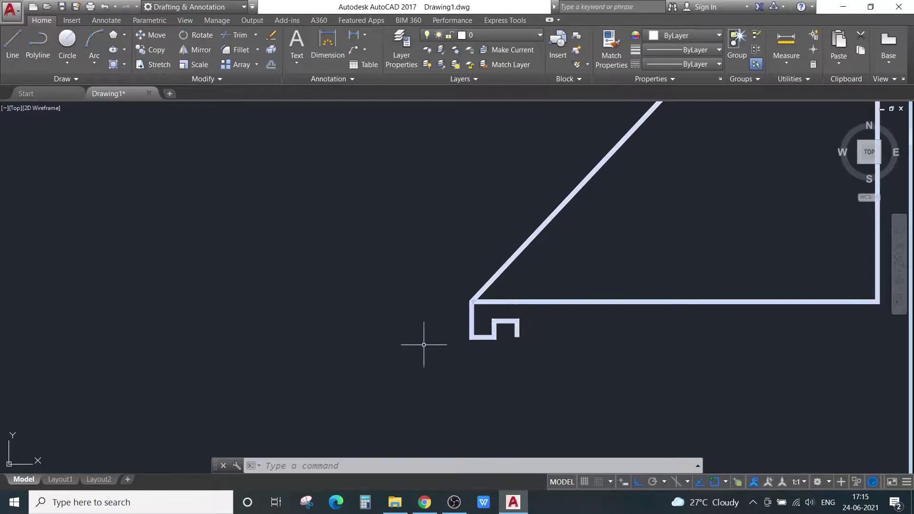
{"action": "scroll", "coordinate": [395, 354], "scroll_direction": "down", "scroll_amount": 3}
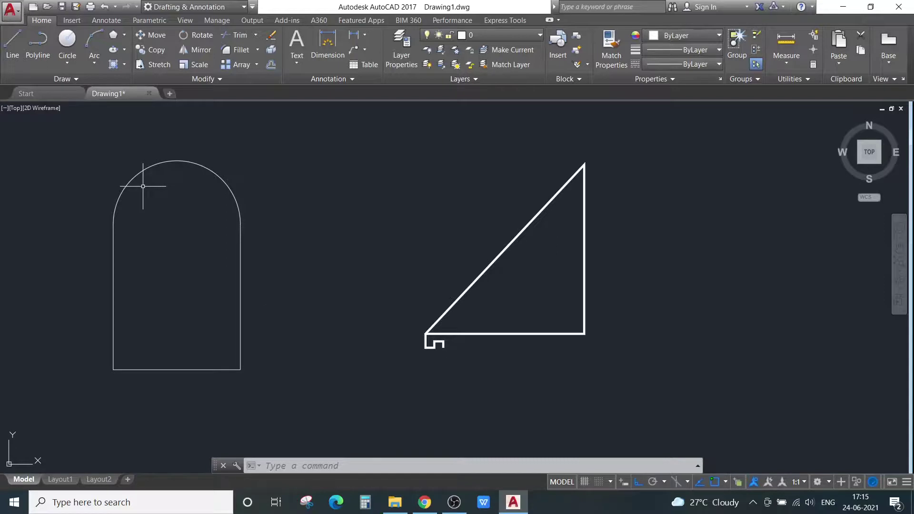
- Draw another polyline between the arch and the triangle at the current width: down, partly back up, right, down, left, down, right
{"action": "left_click", "coordinate": [40, 51]}
{"action": "left_click", "coordinate": [284, 191]}
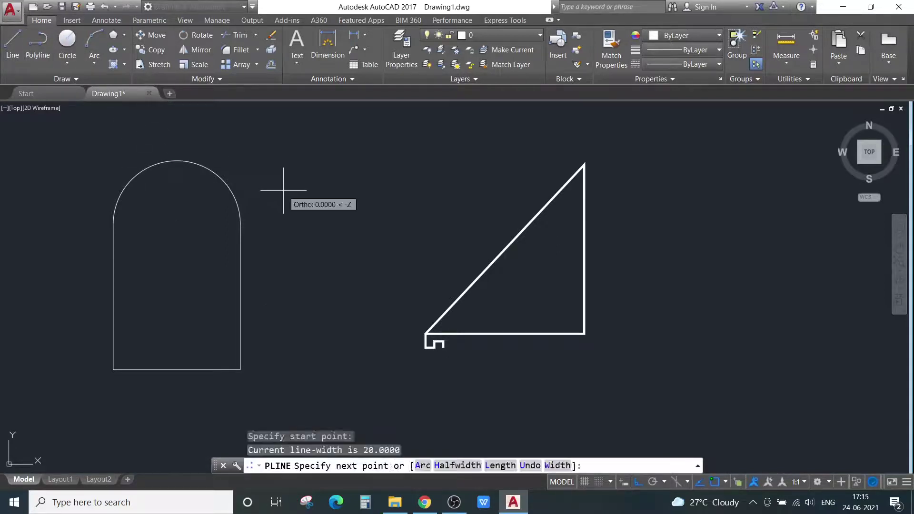
{"action": "left_click", "coordinate": [326, 236]}
{"action": "scroll", "coordinate": [321, 220], "scroll_direction": "up", "scroll_amount": 4}
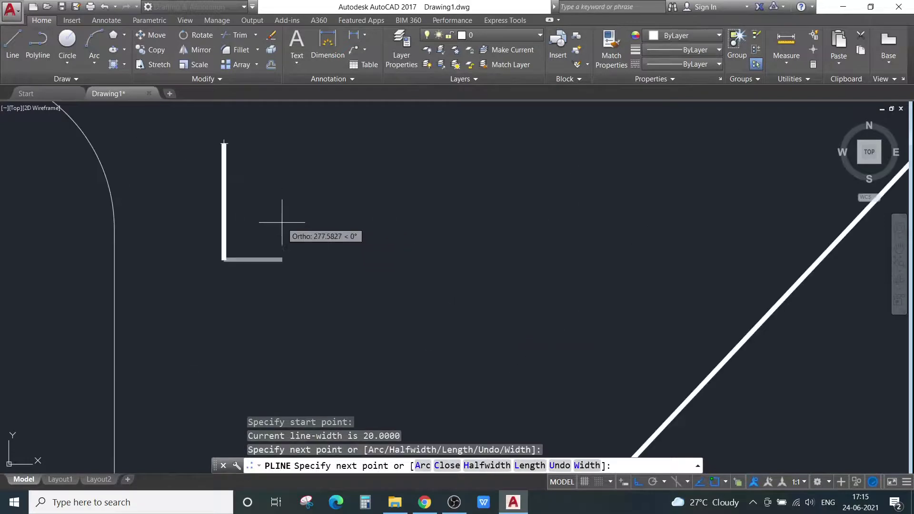
{"action": "left_click", "coordinate": [278, 187]}
{"action": "left_click", "coordinate": [312, 188]}
{"action": "left_click", "coordinate": [312, 264]}
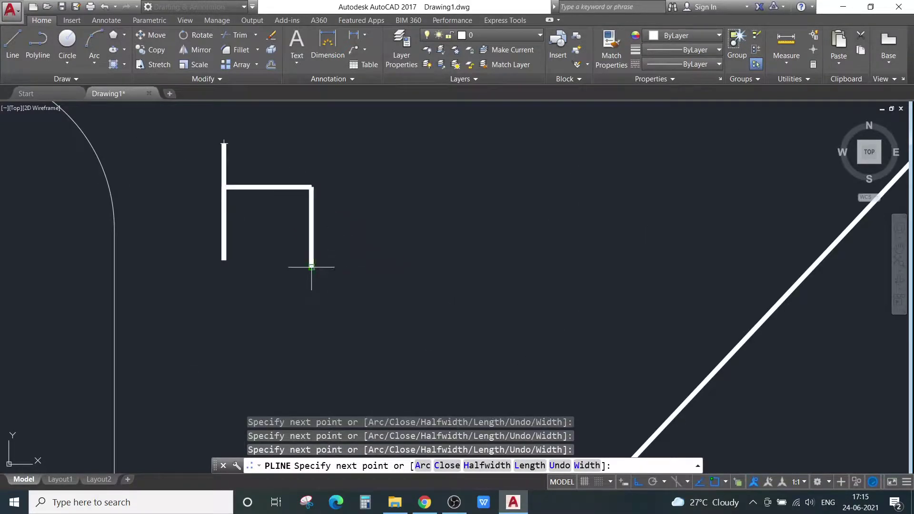
{"action": "left_click", "coordinate": [237, 267]}
{"action": "left_click", "coordinate": [237, 288]}
{"action": "left_click", "coordinate": [281, 288]}
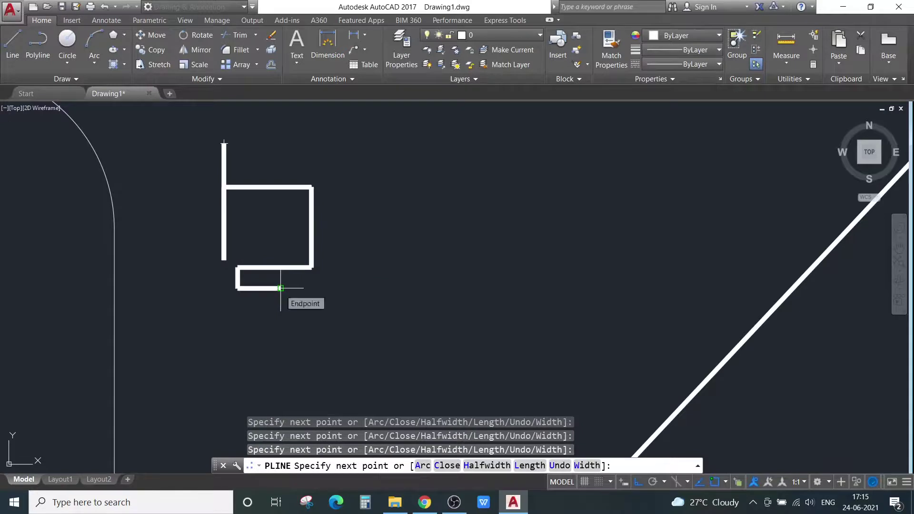
{"action": "key", "text": "Escape"}
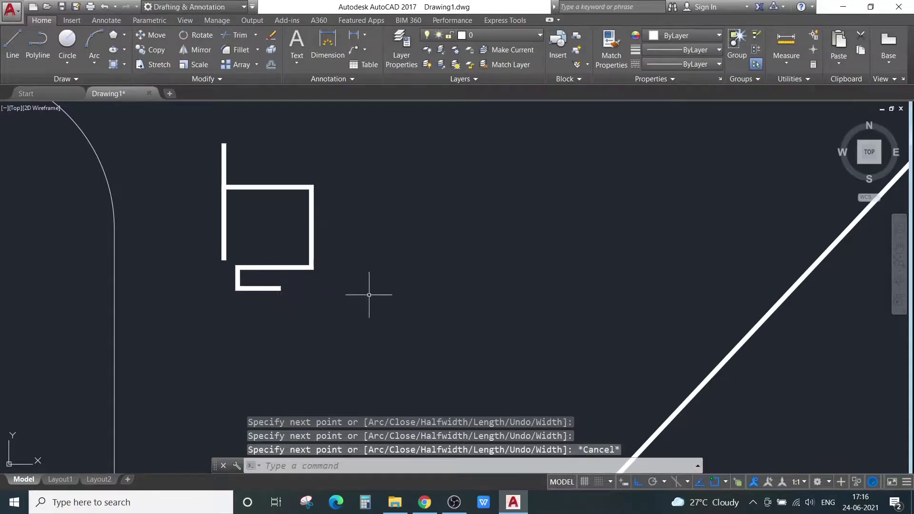
- Delete the small wide polyline drawn between the arch and the triangle
{"action": "scroll", "coordinate": [363, 355], "scroll_direction": "down", "scroll_amount": 2}
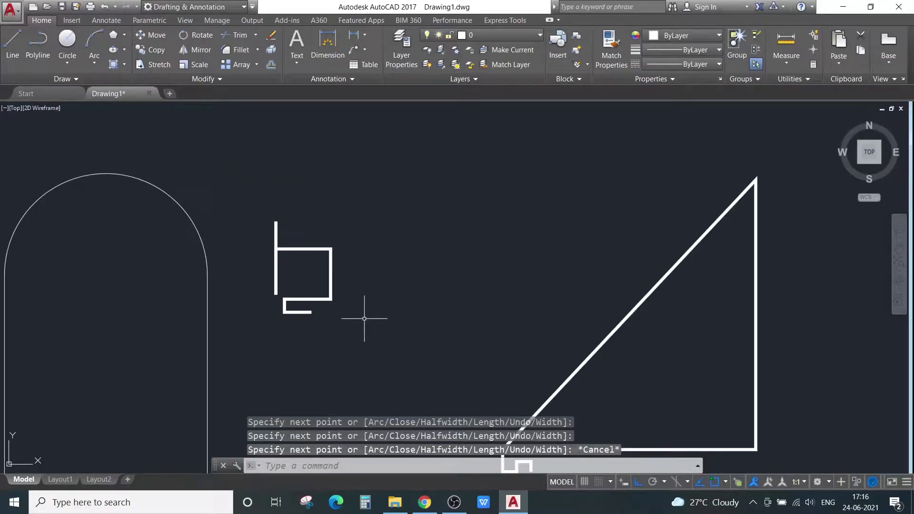
{"action": "left_click", "coordinate": [366, 195]}
{"action": "left_click", "coordinate": [259, 320]}
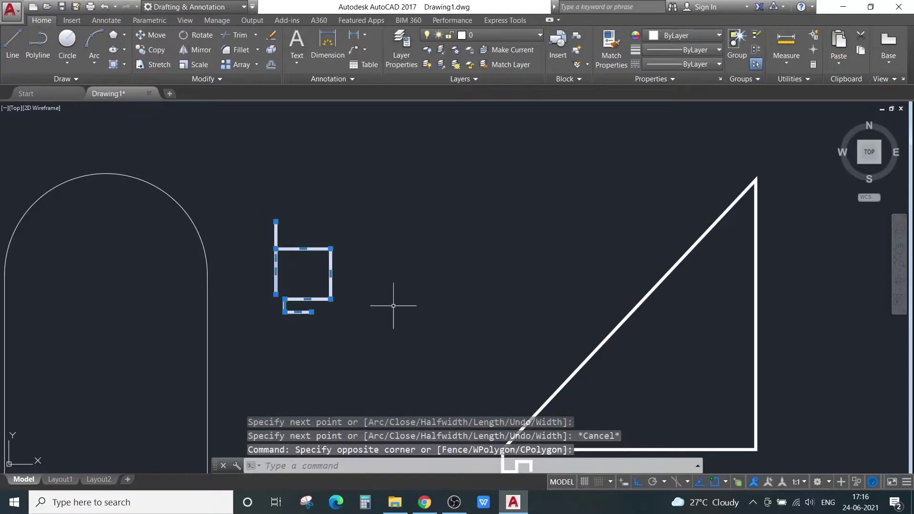
{"action": "key", "text": "Delete"}
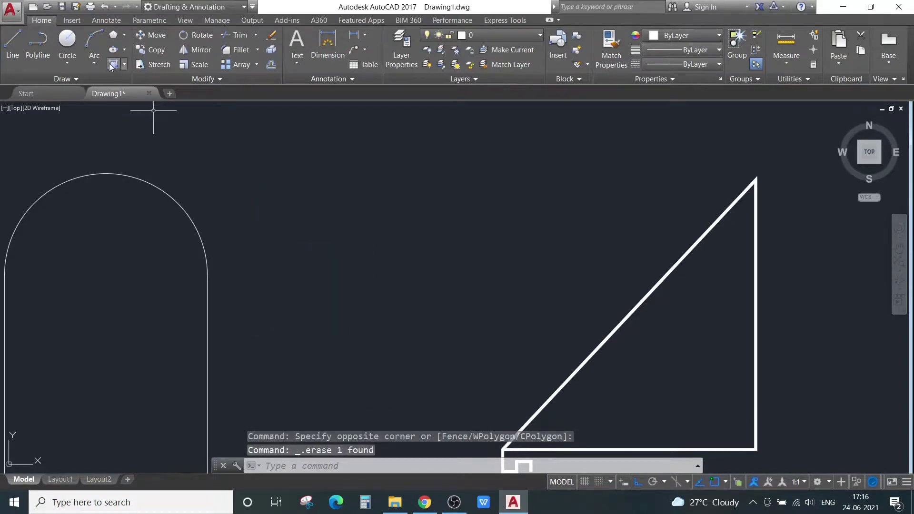
- Start a new polyline between the arch and the triangle with starting and ending half-widths of 0
{"action": "left_click", "coordinate": [33, 48]}
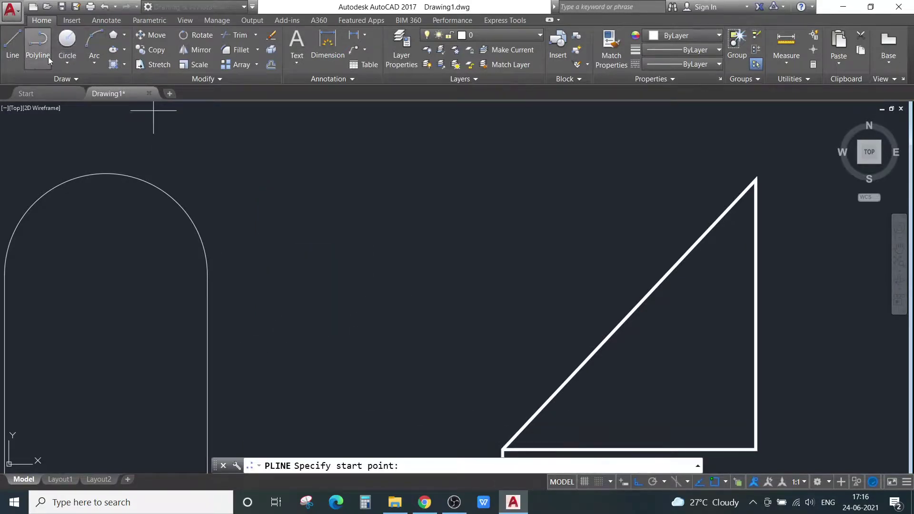
{"action": "left_click", "coordinate": [358, 231]}
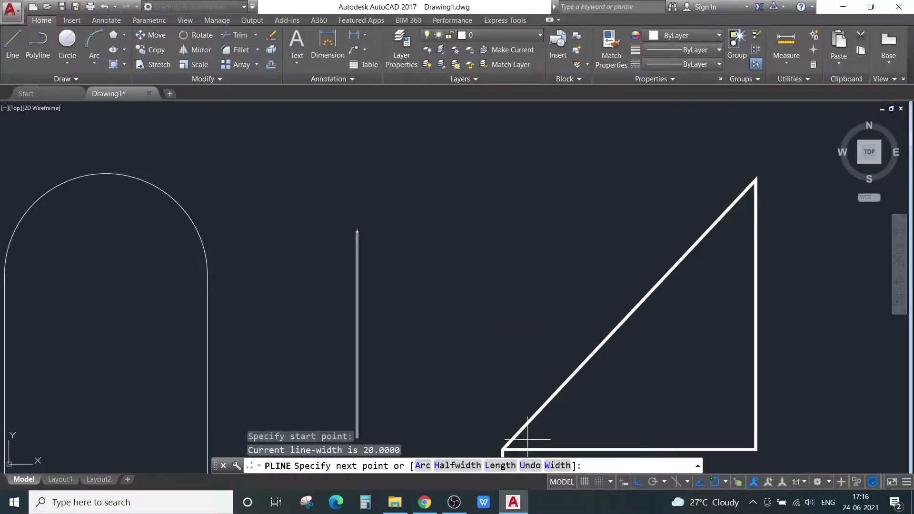
{"action": "left_click", "coordinate": [459, 465]}
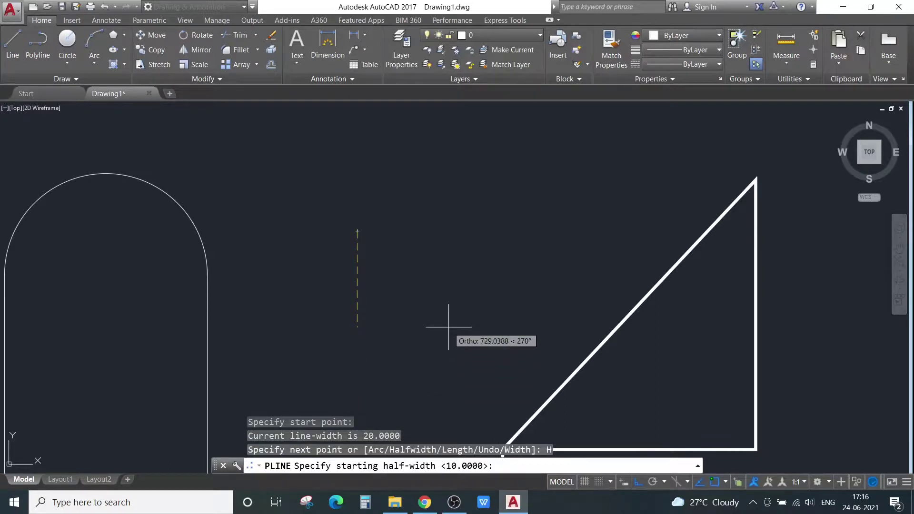
{"action": "key", "text": "Return"}
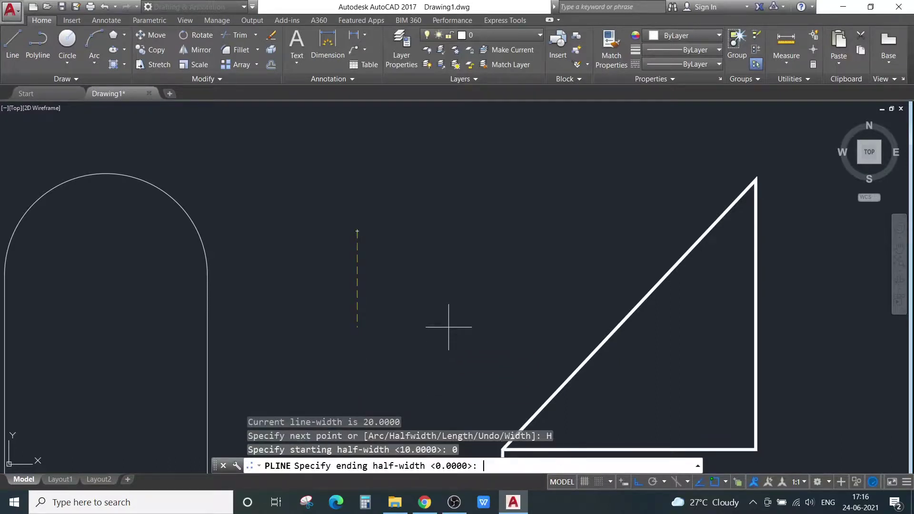
{"action": "key", "text": "Return"}
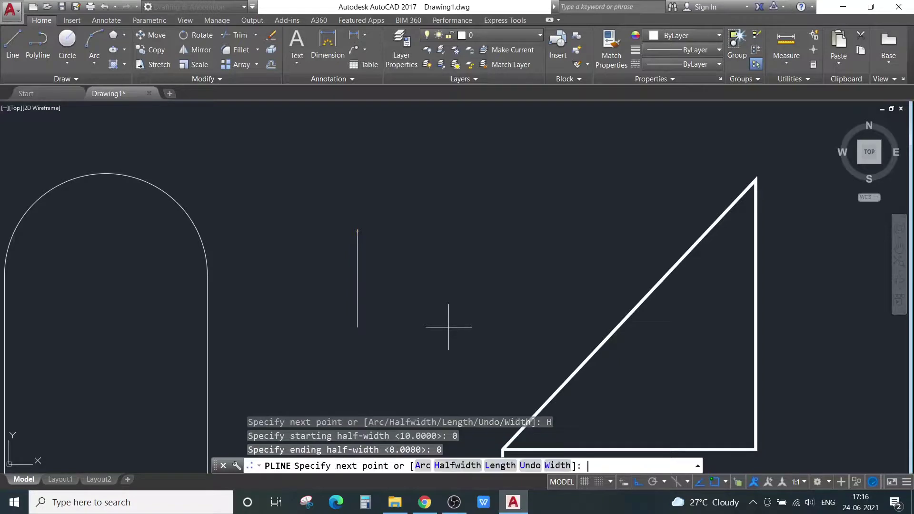
- Draw the thin polyline's orthogonal segments right, down, left, up and right, leaving it open, and end it
{"action": "left_click", "coordinate": [440, 281]}
{"action": "left_click", "coordinate": [431, 324]}
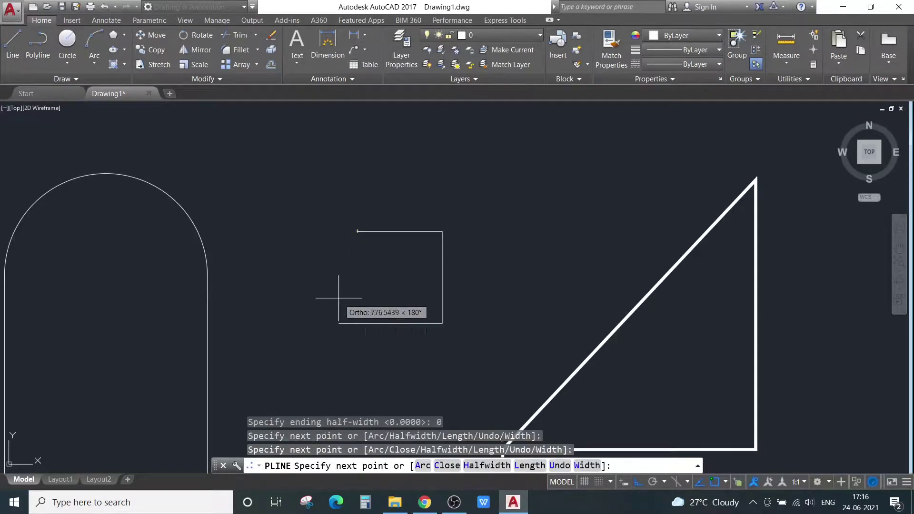
{"action": "left_click", "coordinate": [338, 312]}
{"action": "left_click", "coordinate": [339, 289]}
{"action": "left_click", "coordinate": [380, 289]}
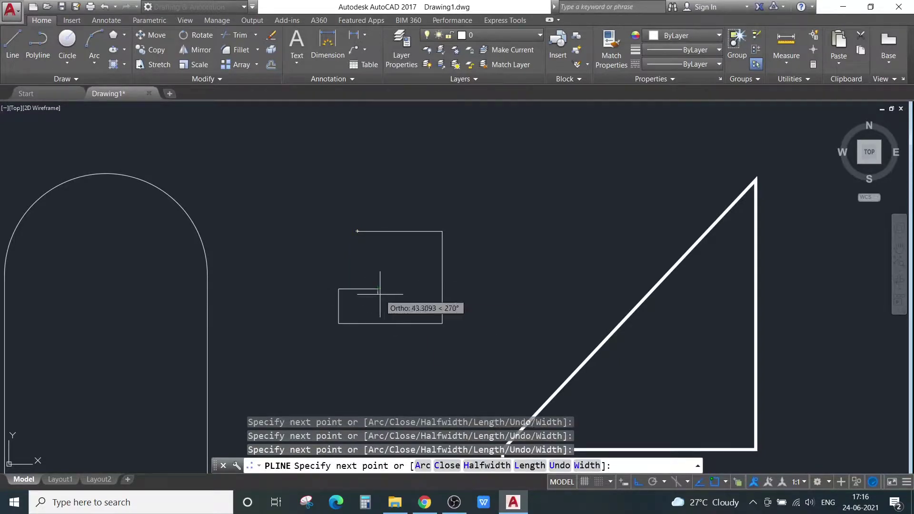
{"action": "key", "text": "Escape"}
- Delete the thin polyline between the arch and the triangle
{"action": "left_click", "coordinate": [479, 207]}
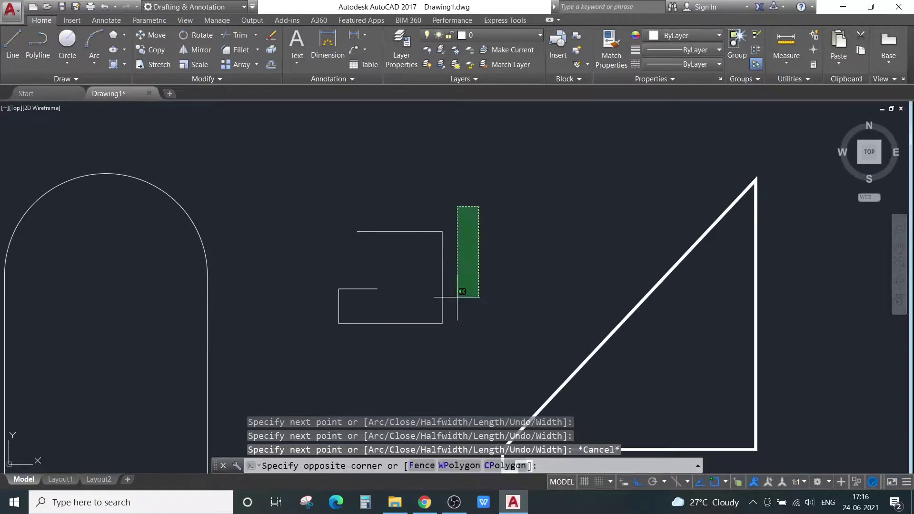
{"action": "left_click", "coordinate": [322, 347]}
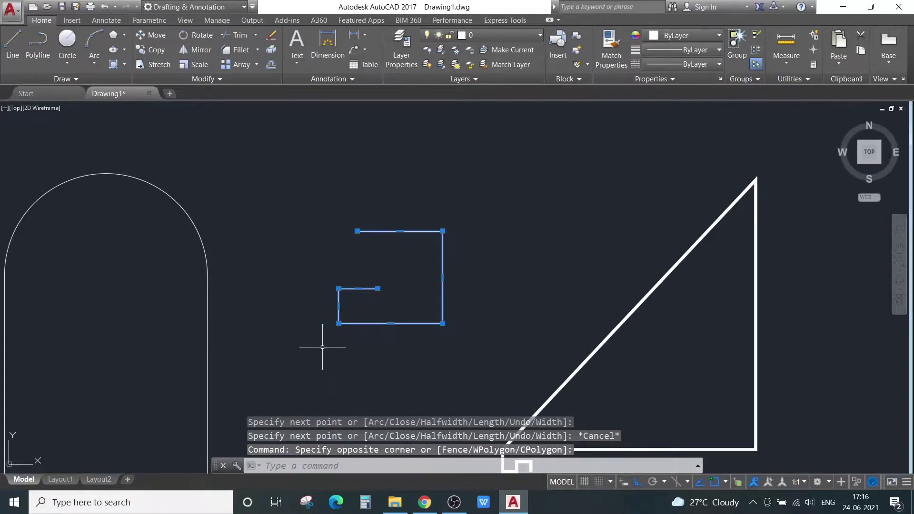
{"action": "key", "text": "Delete"}
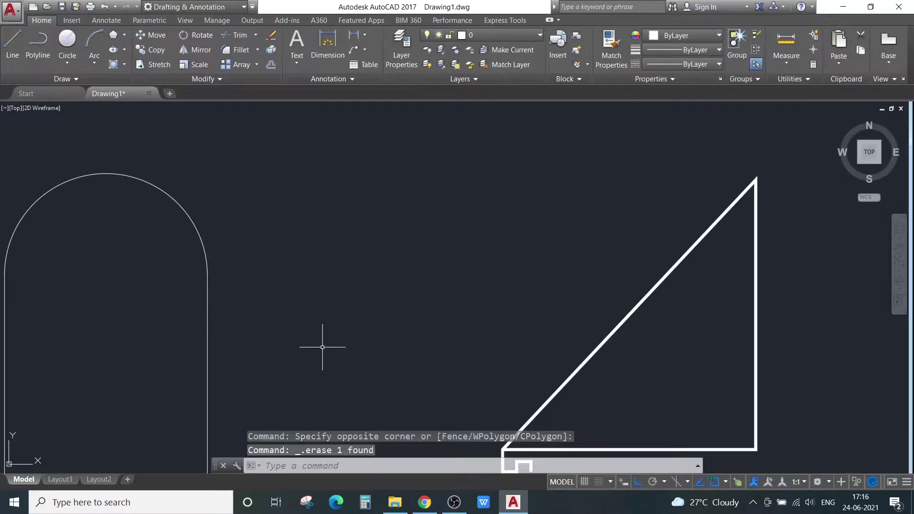
- Start a new polyline to the right of the triangle with a starting and ending width of 15
{"action": "scroll", "coordinate": [128, 250], "scroll_direction": "down", "scroll_amount": 5}
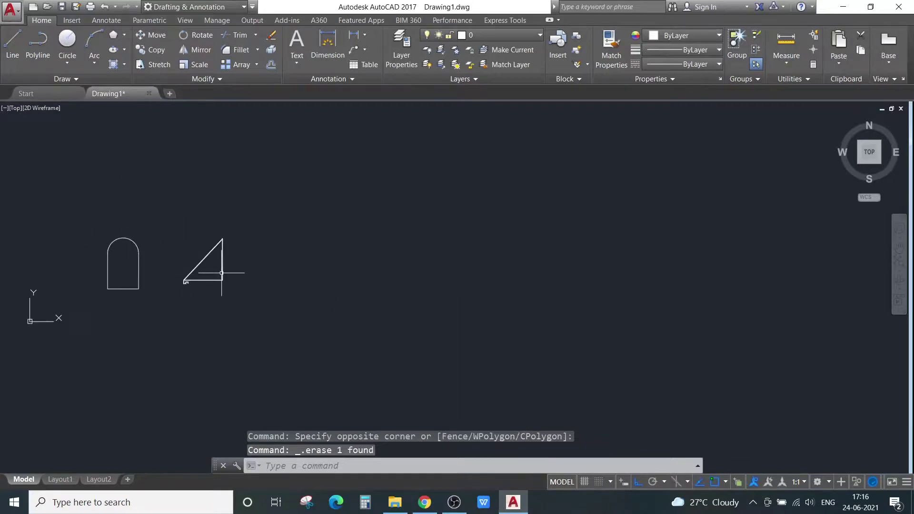
{"action": "scroll", "coordinate": [216, 271], "scroll_direction": "up", "scroll_amount": 4}
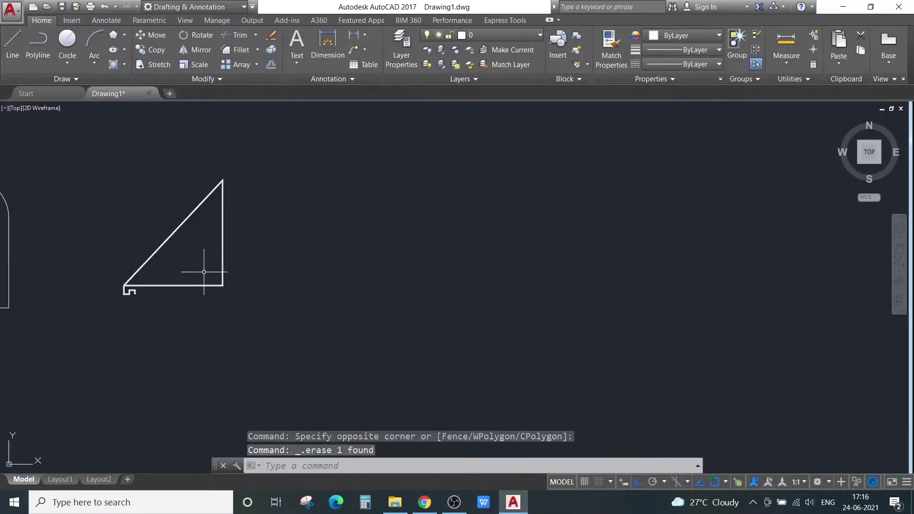
{"action": "left_click", "coordinate": [38, 44]}
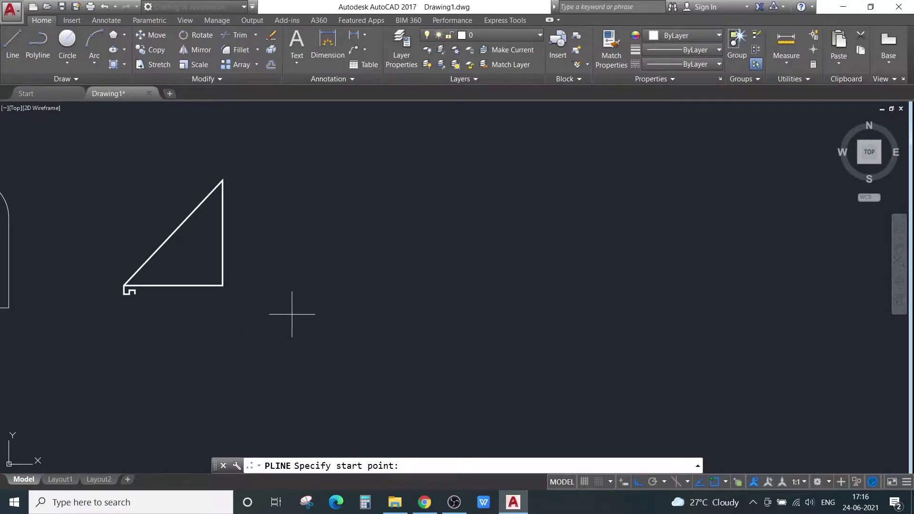
{"action": "left_click", "coordinate": [293, 314]}
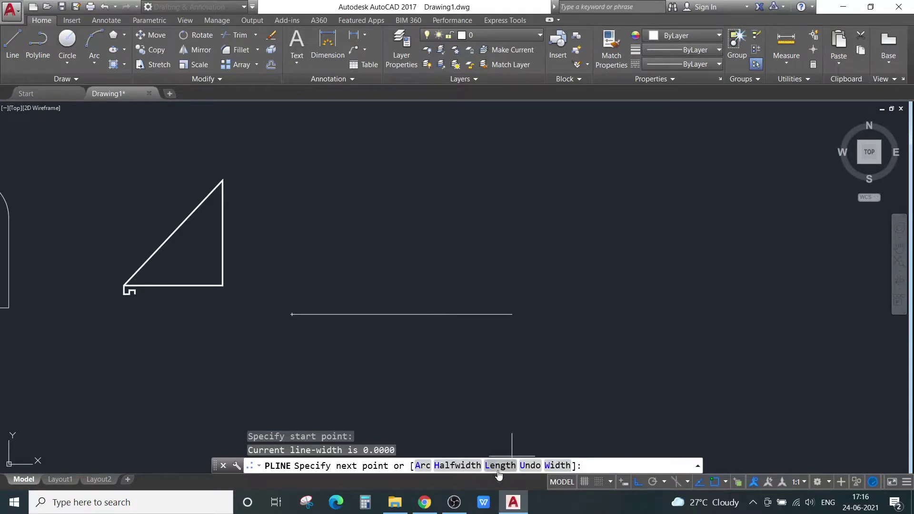
{"action": "left_click", "coordinate": [557, 466]}
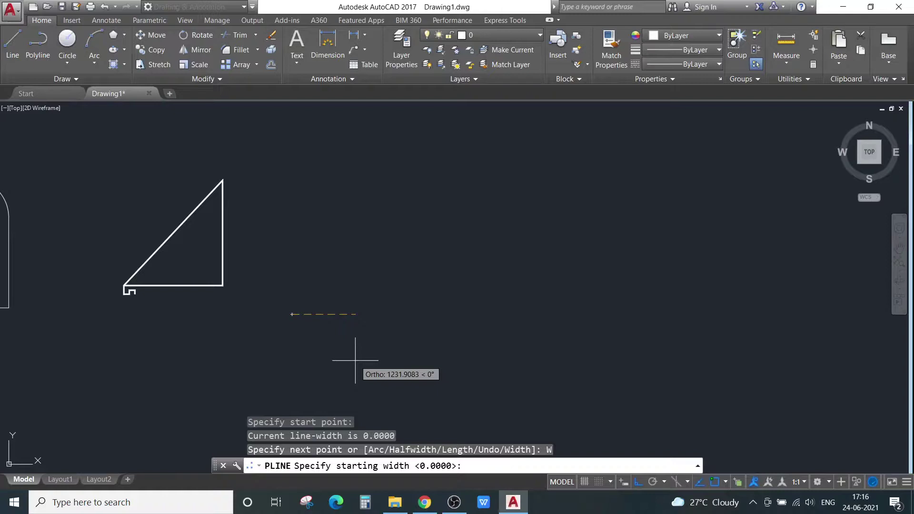
{"action": "type", "text": "15"}
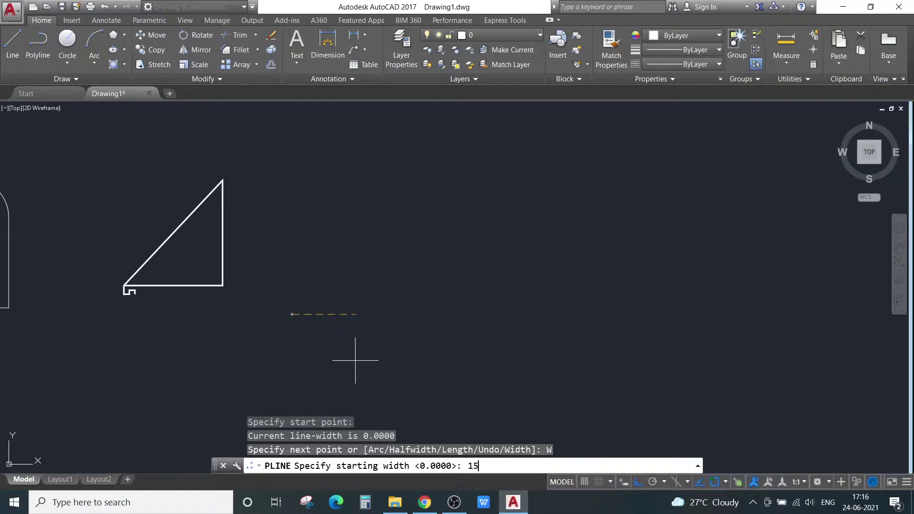
{"action": "key", "text": "Return"}
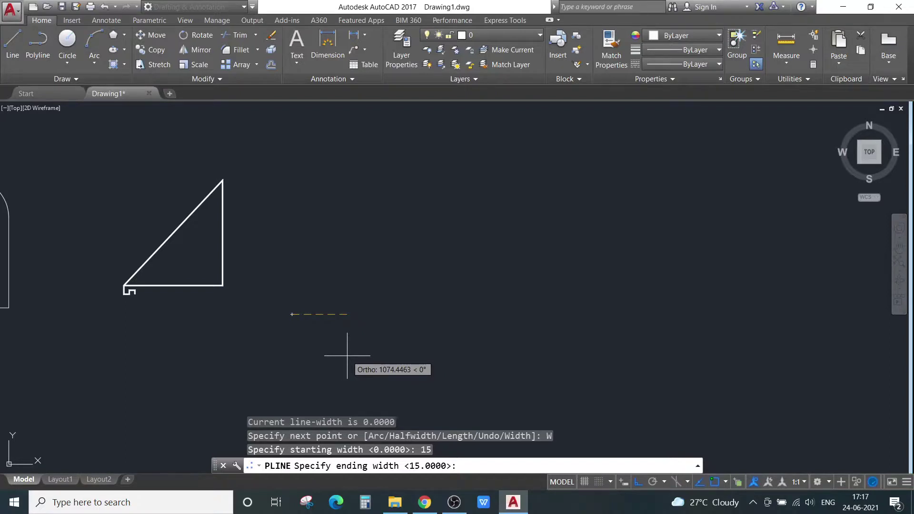
{"action": "type", "text": "15"}
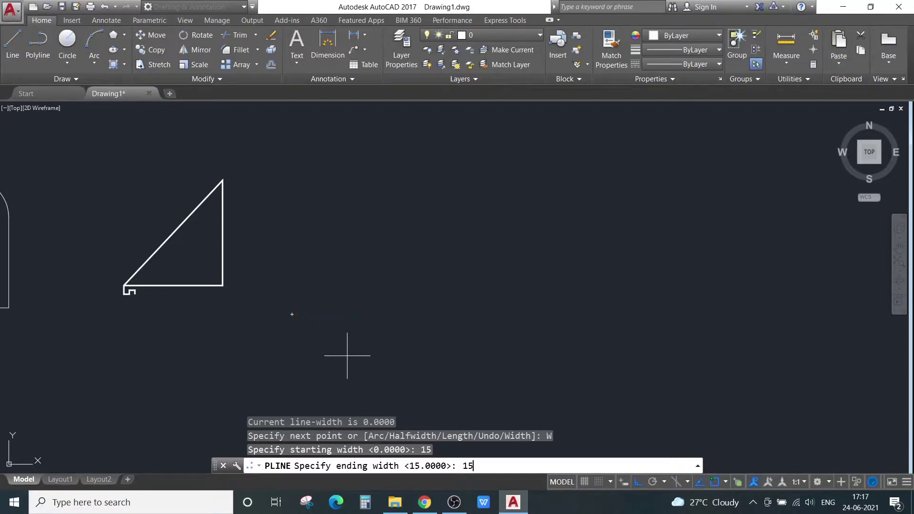
{"action": "key", "text": "Return"}
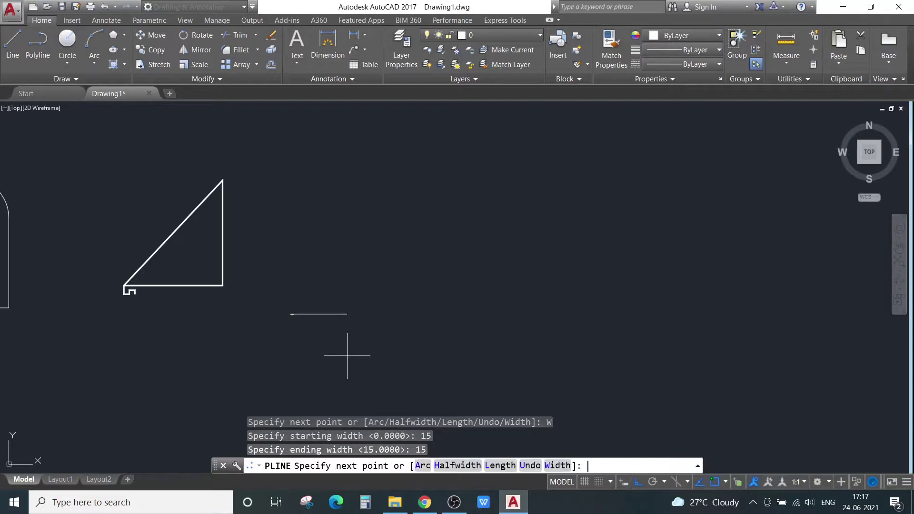
- Draw the wide polyline's orthogonal segments right about 115, up, right, down, left, down and right, leaving it open, and end it
{"action": "scroll", "coordinate": [307, 318], "scroll_direction": "up", "scroll_amount": 8}
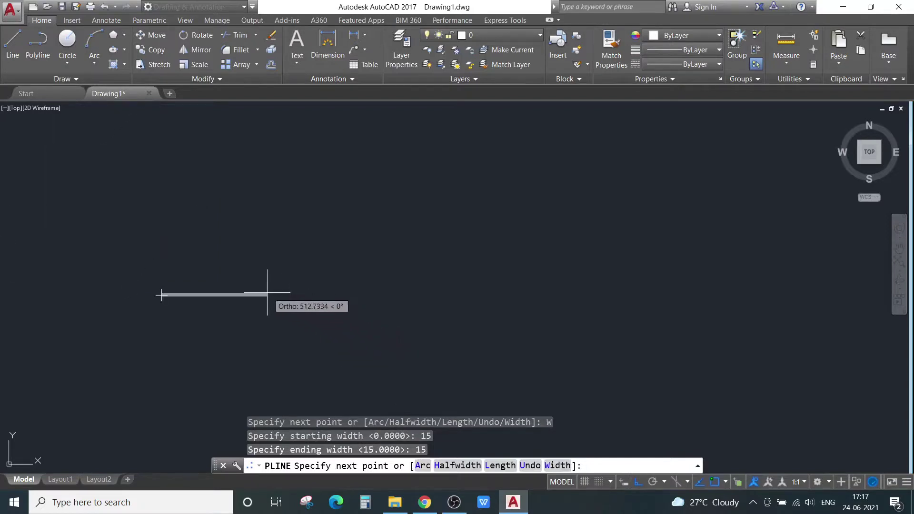
{"action": "scroll", "coordinate": [206, 299], "scroll_direction": "up", "scroll_amount": 2}
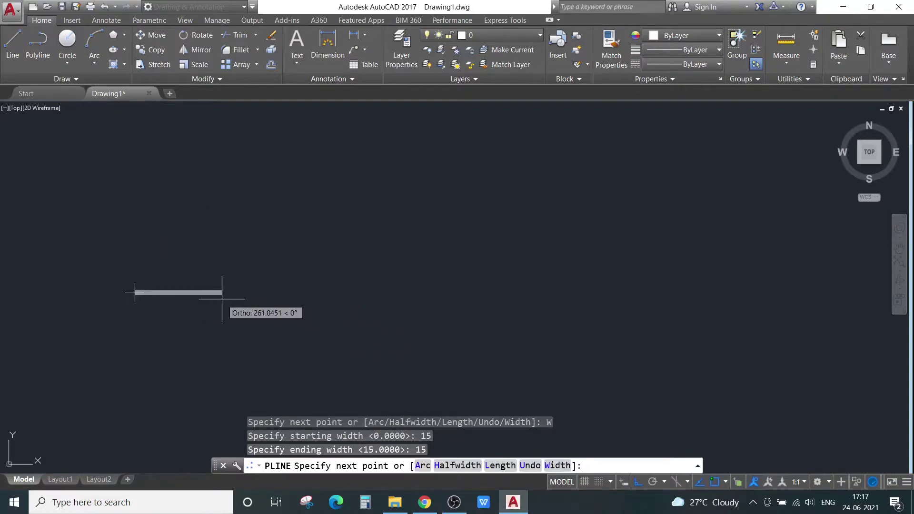
{"action": "scroll", "coordinate": [222, 299], "scroll_direction": "up", "scroll_amount": 5}
{"action": "scroll", "coordinate": [170, 297], "scroll_direction": "down", "scroll_amount": 3}
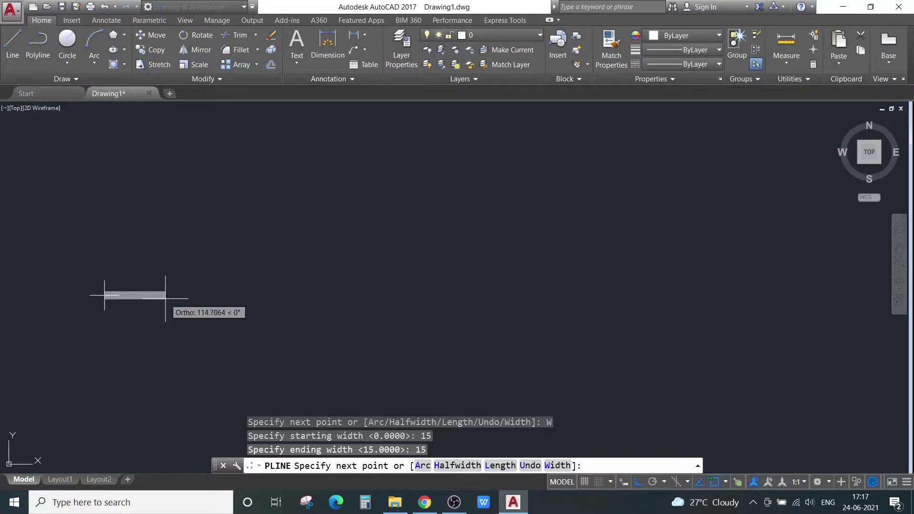
{"action": "left_click", "coordinate": [166, 297]}
{"action": "left_click", "coordinate": [198, 208]}
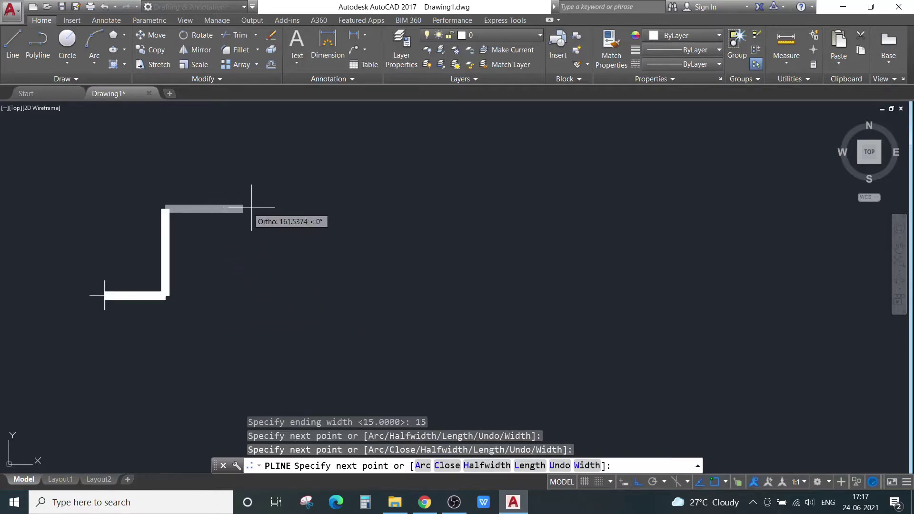
{"action": "left_click", "coordinate": [277, 208]}
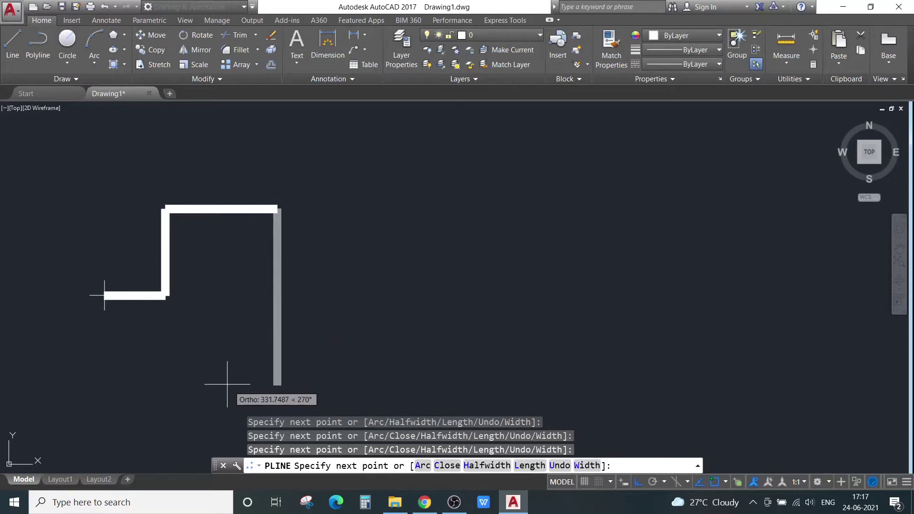
{"action": "left_click", "coordinate": [231, 336]}
{"action": "left_click", "coordinate": [97, 365]}
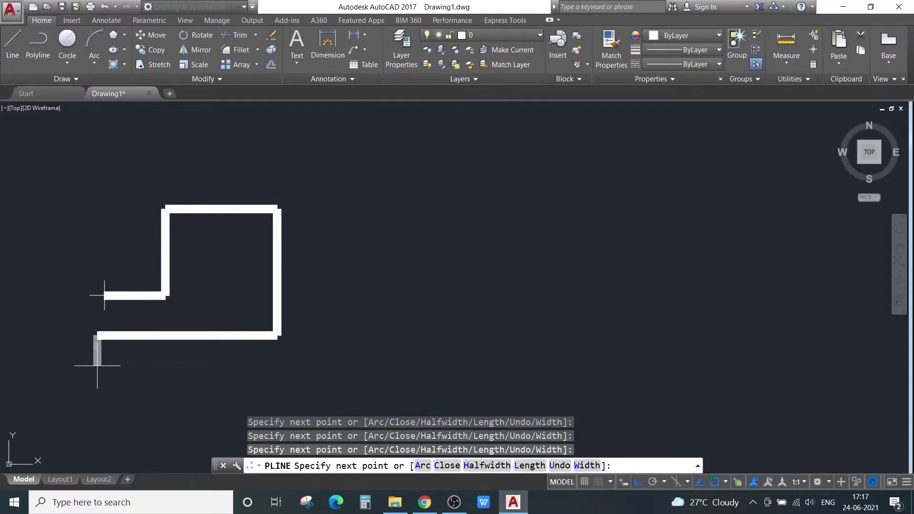
{"action": "left_click", "coordinate": [97, 409]}
{"action": "left_click", "coordinate": [249, 395]}
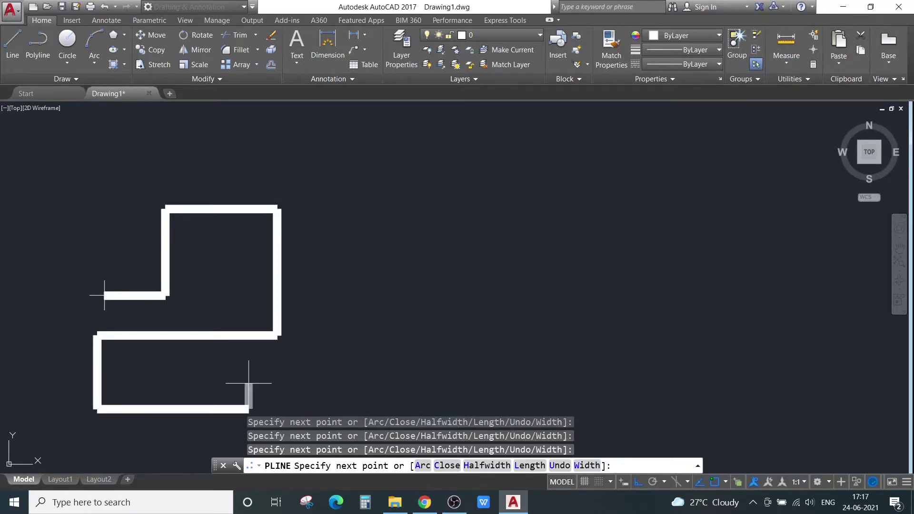
{"action": "left_click", "coordinate": [301, 398]}
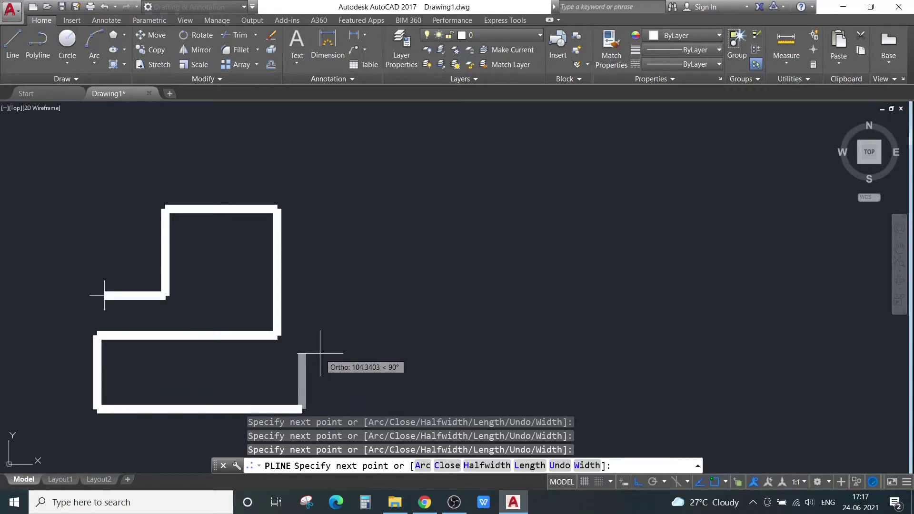
{"action": "key", "text": "Escape"}
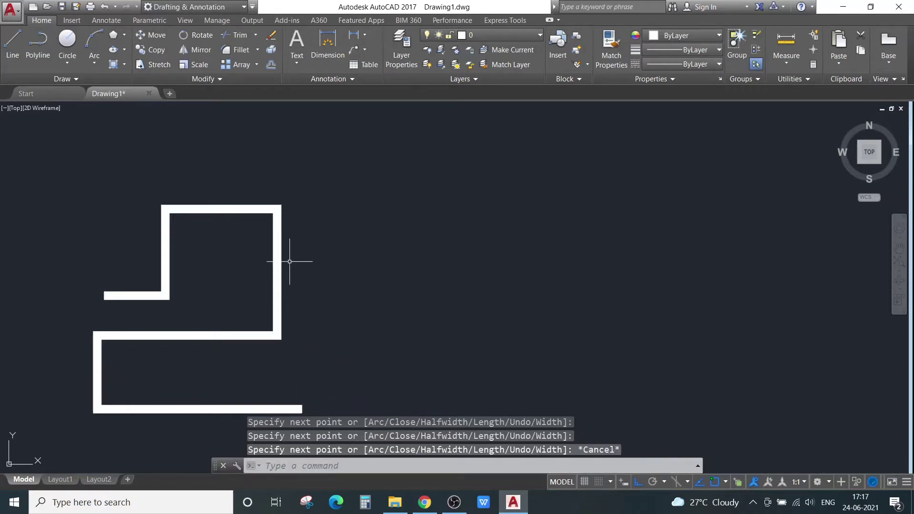
{"action": "scroll", "coordinate": [298, 247], "scroll_direction": "down", "scroll_amount": 4}
{"action": "scroll", "coordinate": [332, 303], "scroll_direction": "up", "scroll_amount": 2}
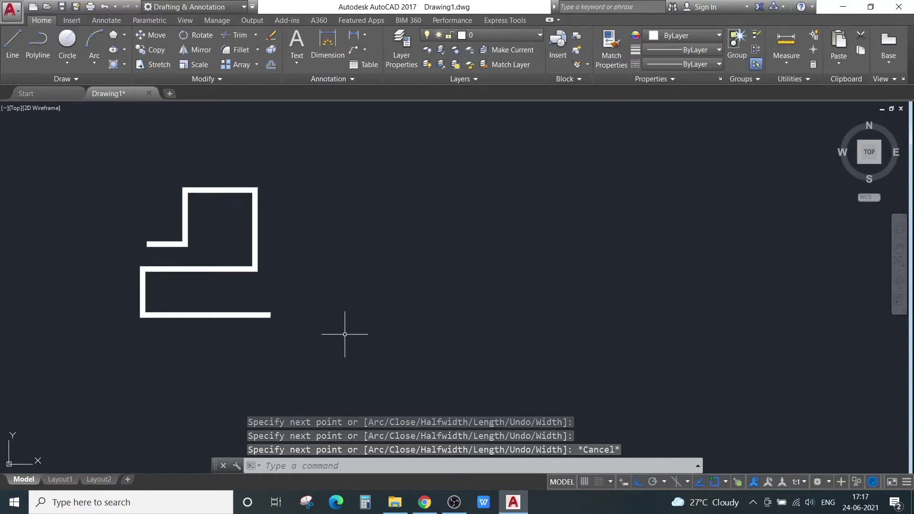
{"action": "key", "text": "Escape"}
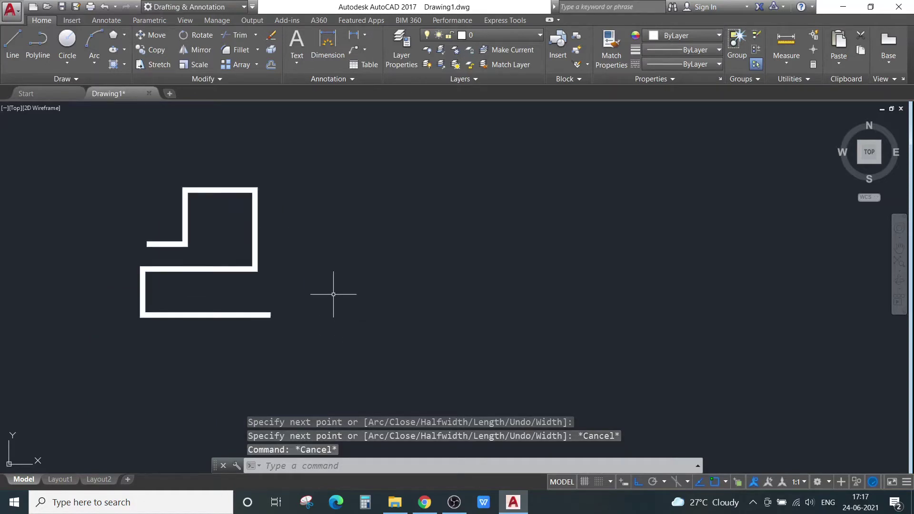
- Start a new polyline to the right of the wide polyline with starting and ending widths of 0
{"action": "left_click", "coordinate": [38, 47]}
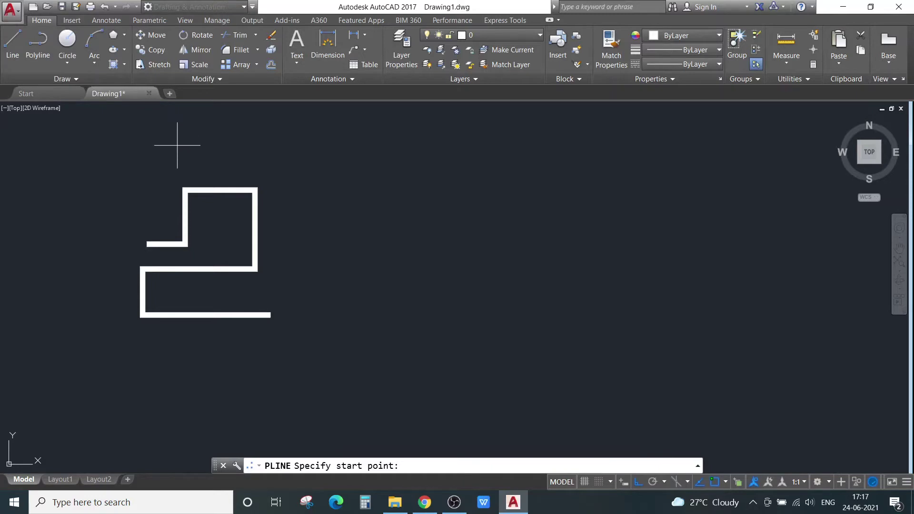
{"action": "left_click", "coordinate": [361, 302]}
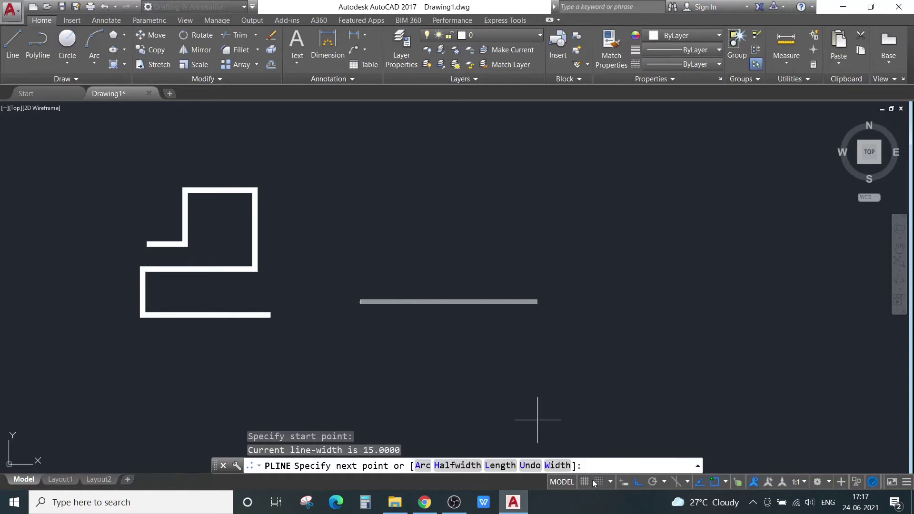
{"action": "left_click", "coordinate": [557, 466]}
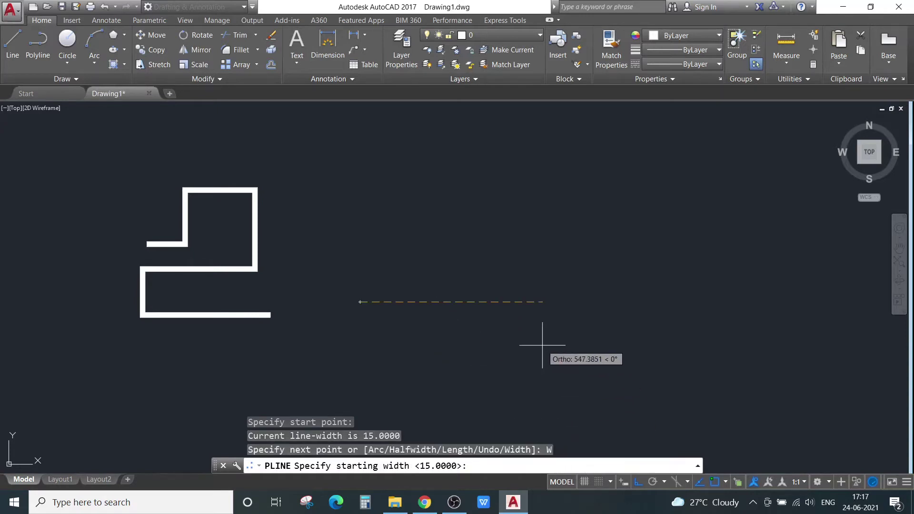
{"action": "type", "text": "0"}
{"action": "key", "text": "Return"}
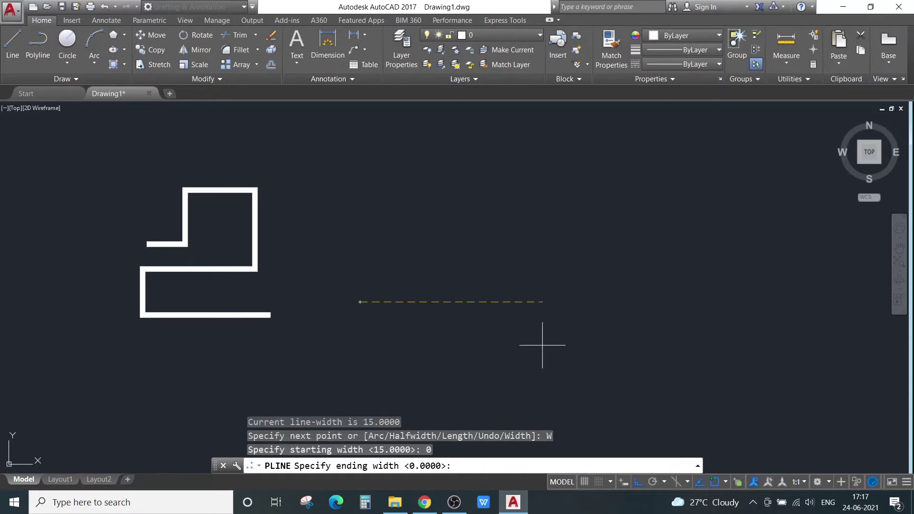
{"action": "type", "text": "0"}
{"action": "key", "text": "Return"}
- Draw the thin polyline's orthogonal segments right, up about 310, left, down and right, leaving it open, and end it
{"action": "left_click", "coordinate": [491, 334]}
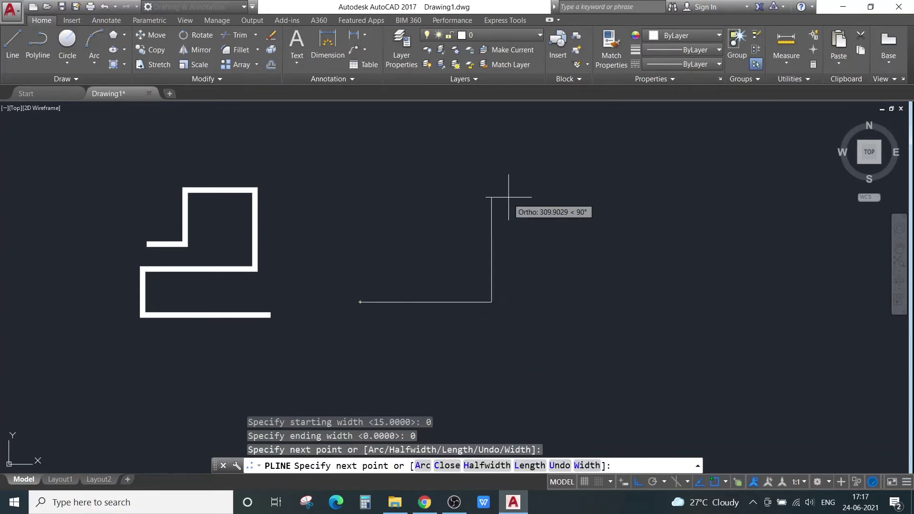
{"action": "left_click", "coordinate": [491, 197]}
{"action": "left_click", "coordinate": [402, 205]}
{"action": "left_click", "coordinate": [410, 250]}
{"action": "left_click", "coordinate": [477, 249]}
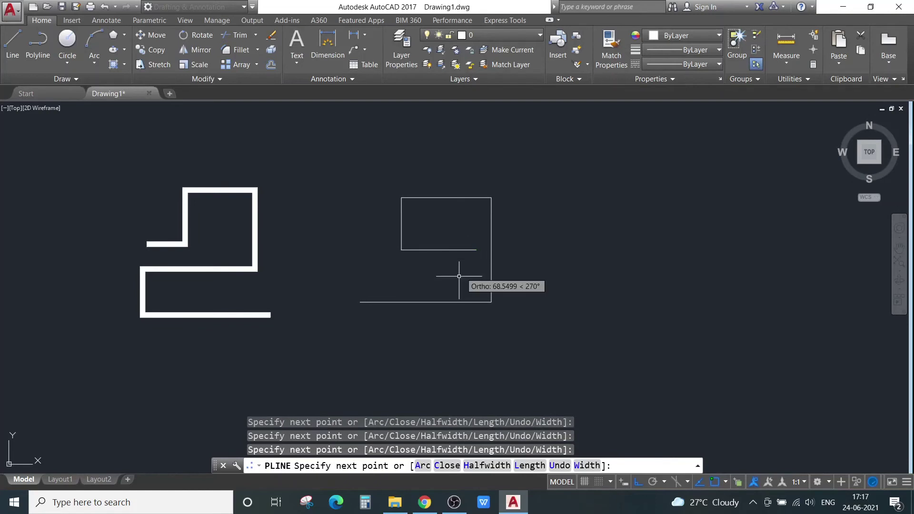
{"action": "key", "text": "Escape"}
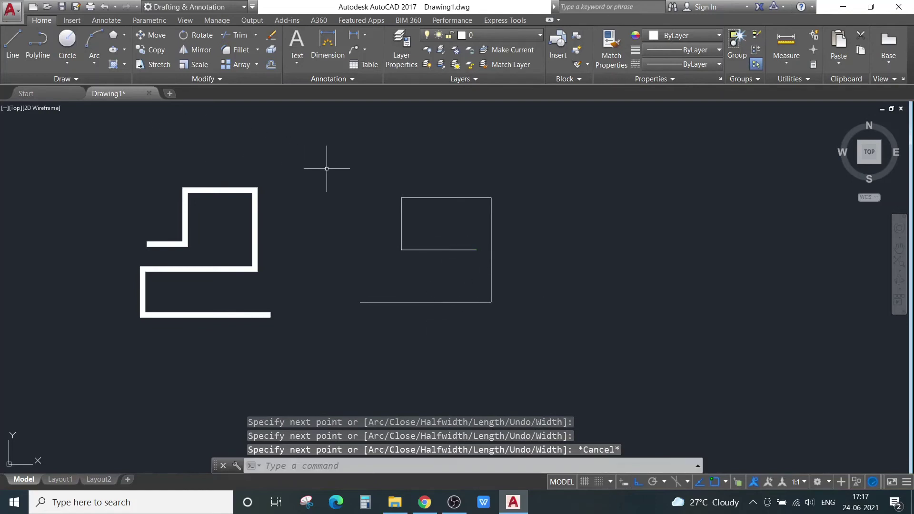
- Select the whole thin polyline to the right of the wide polyline
{"action": "left_click", "coordinate": [514, 179]}
{"action": "left_click", "coordinate": [347, 348]}
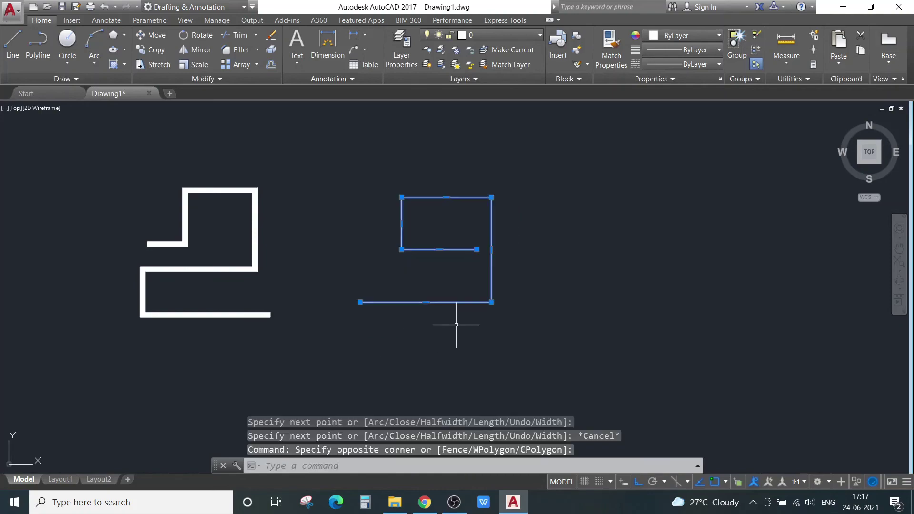